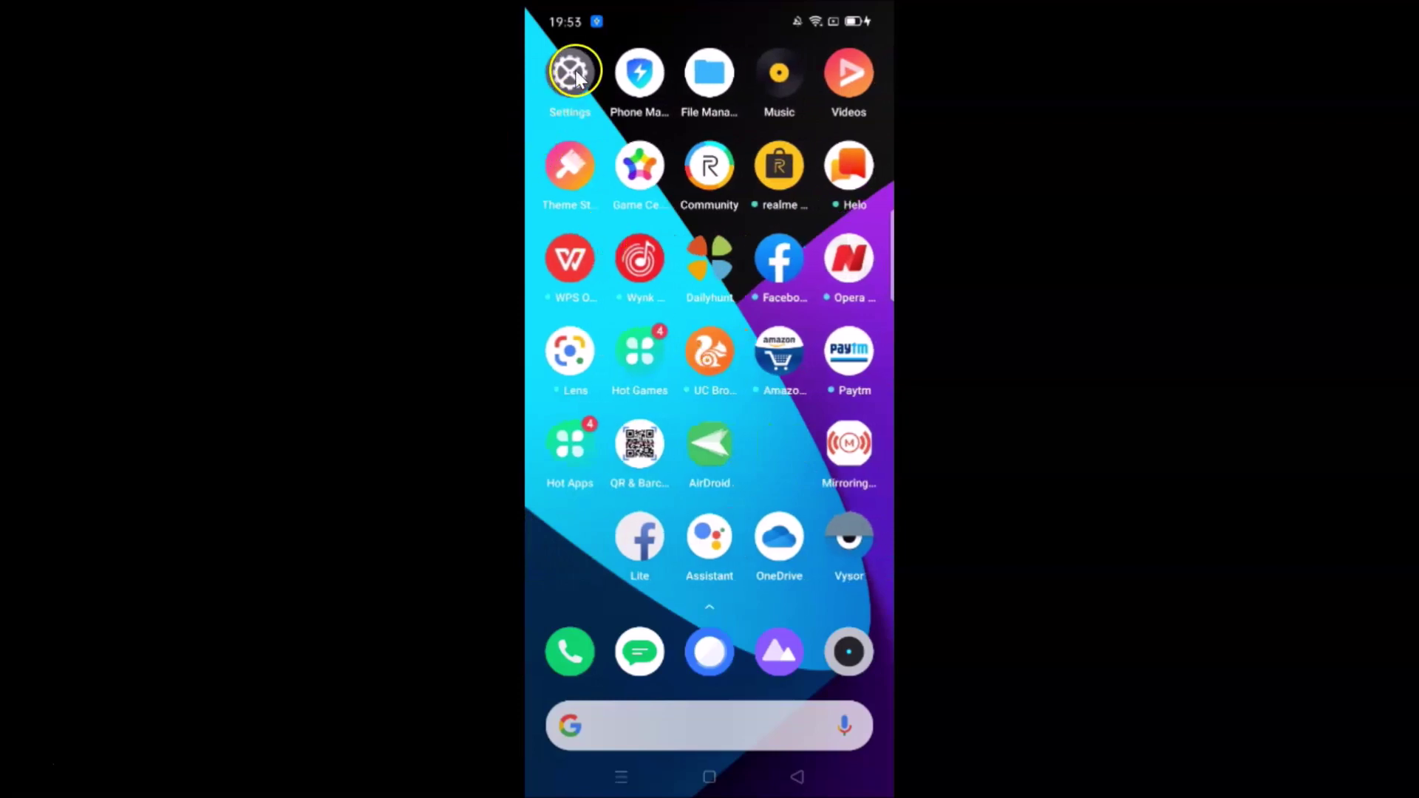
Scroll the Settings list toward About Phone (realme UI V1.0, Android 10), then return home
left_click(570, 74)
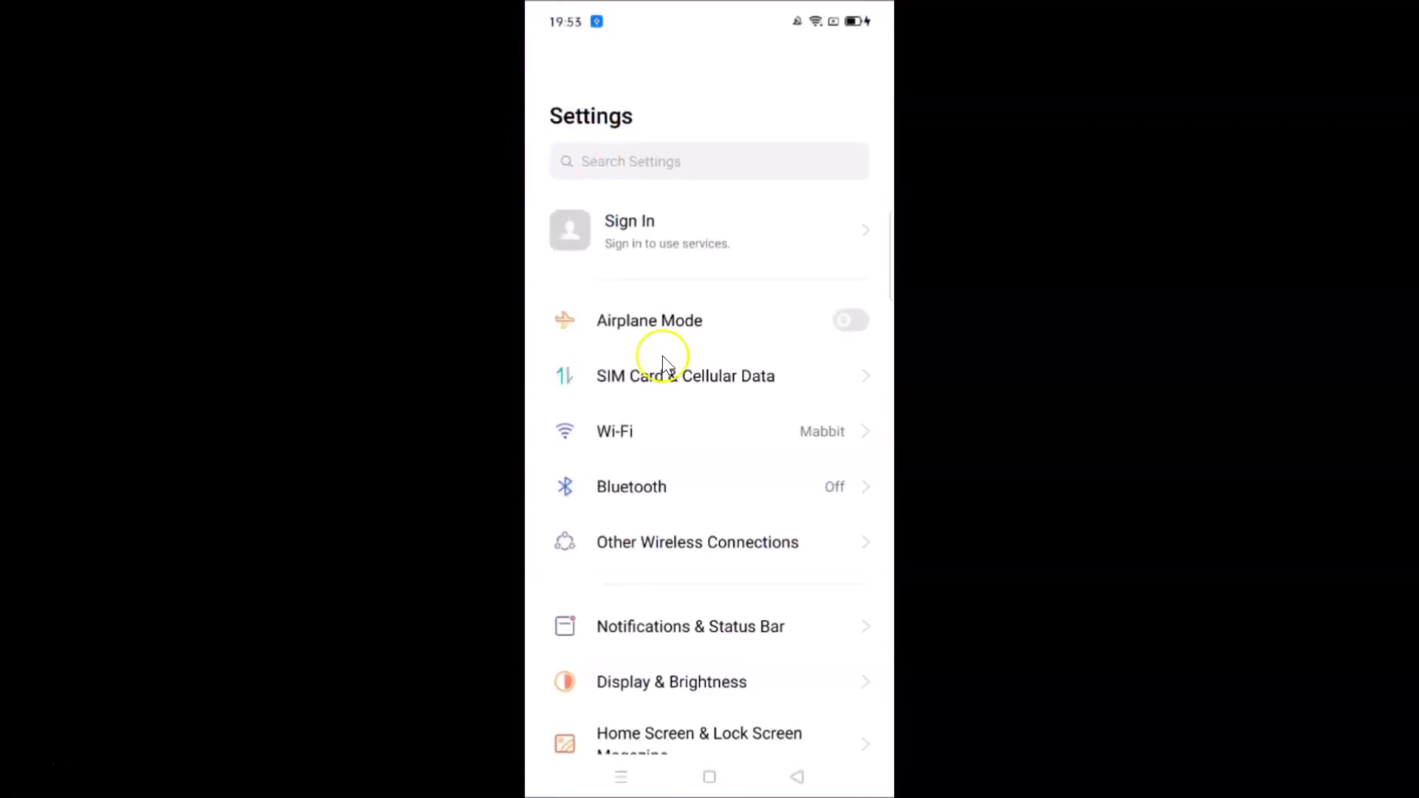
scroll(671, 430, "down", 15)
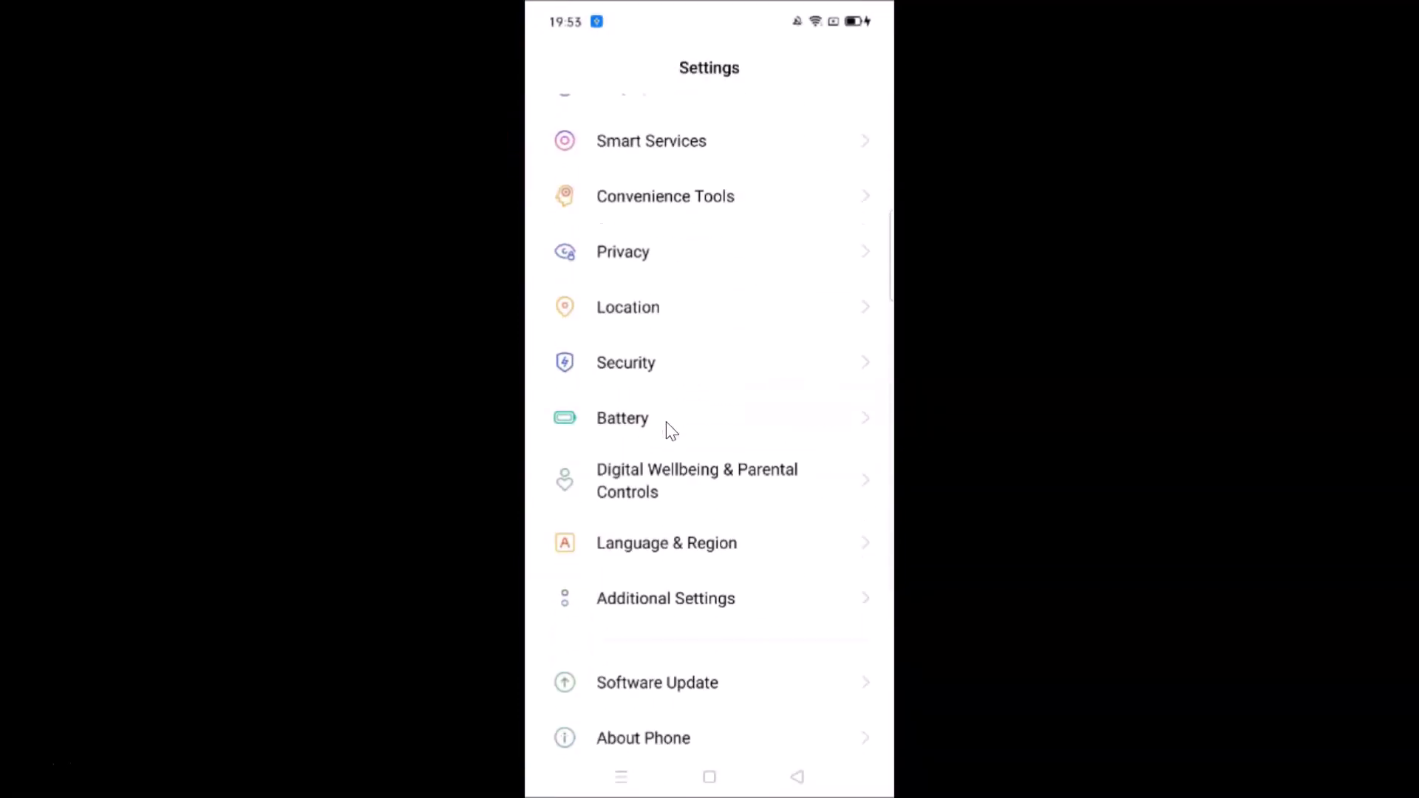
left_click(636, 436)
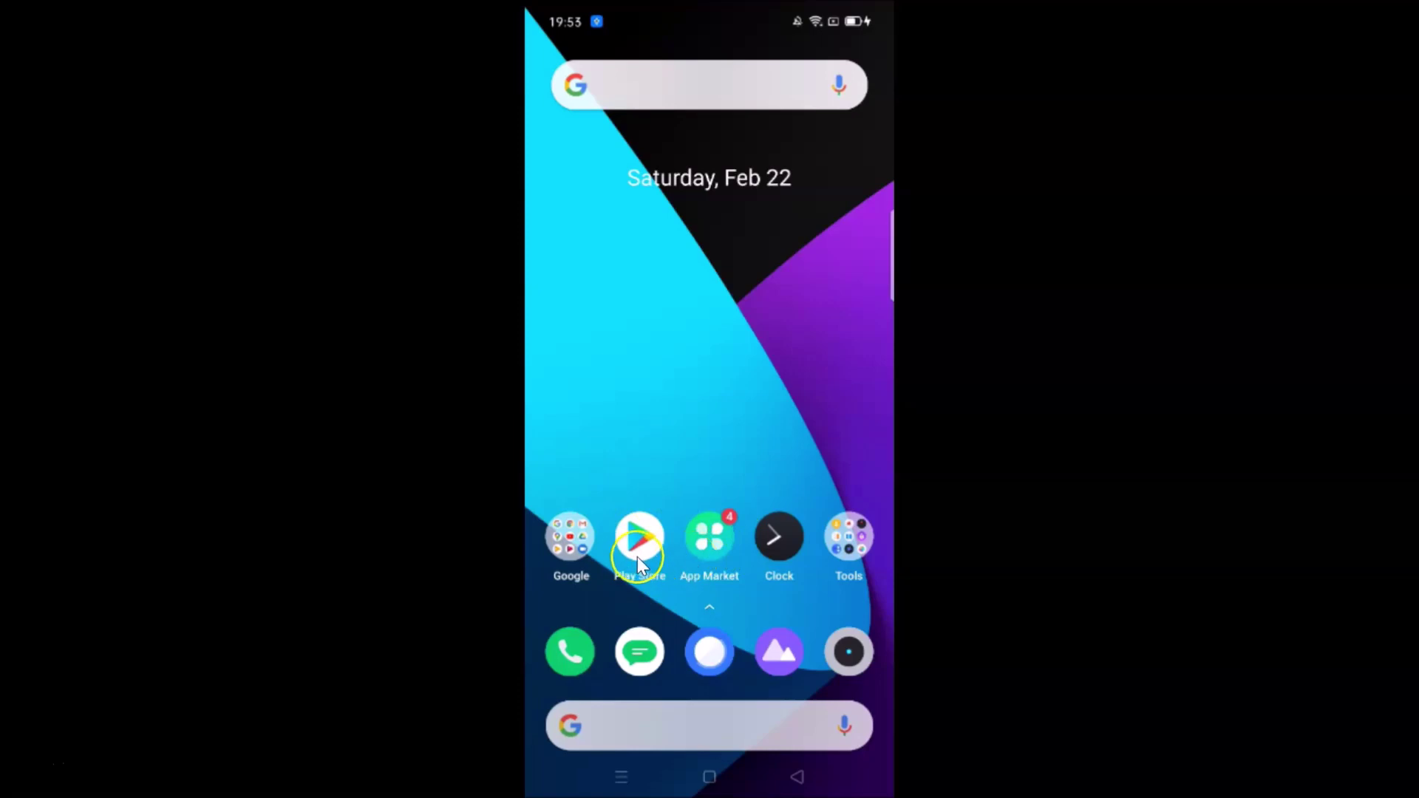
Swipe between home pages and check the Google folder's round icons, ending on the Settings page
scroll(785, 491, "down", 2)
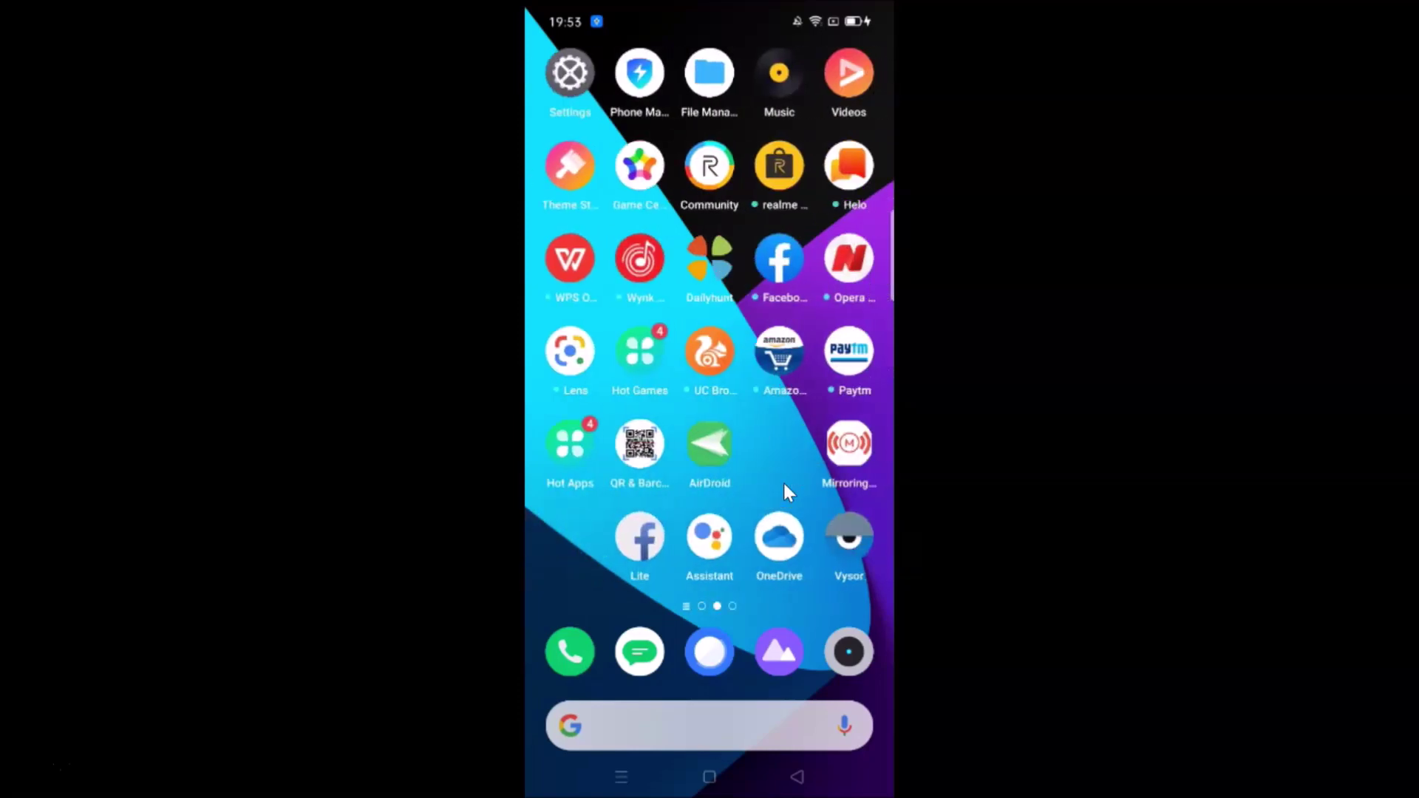
scroll(783, 491, "up", 2)
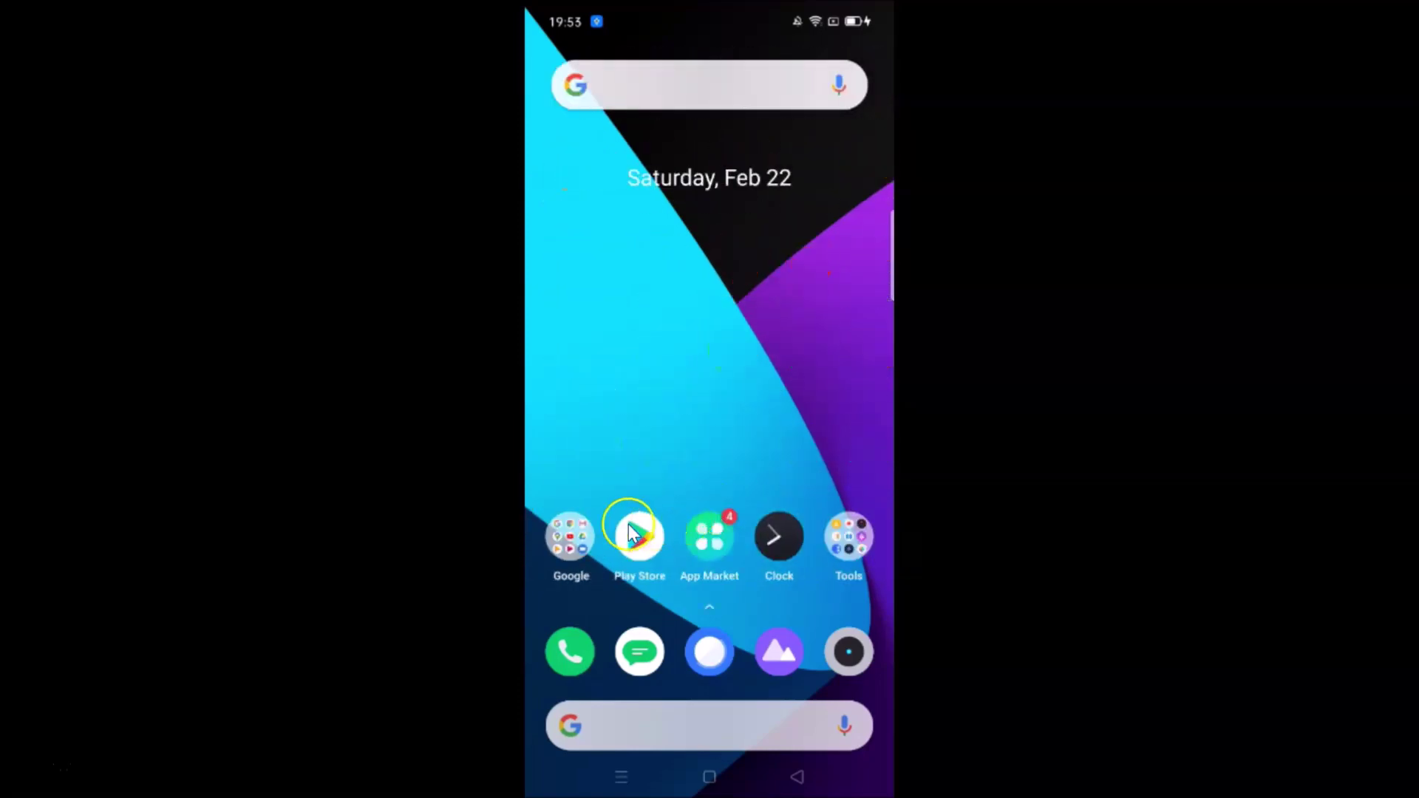
left_click(569, 530)
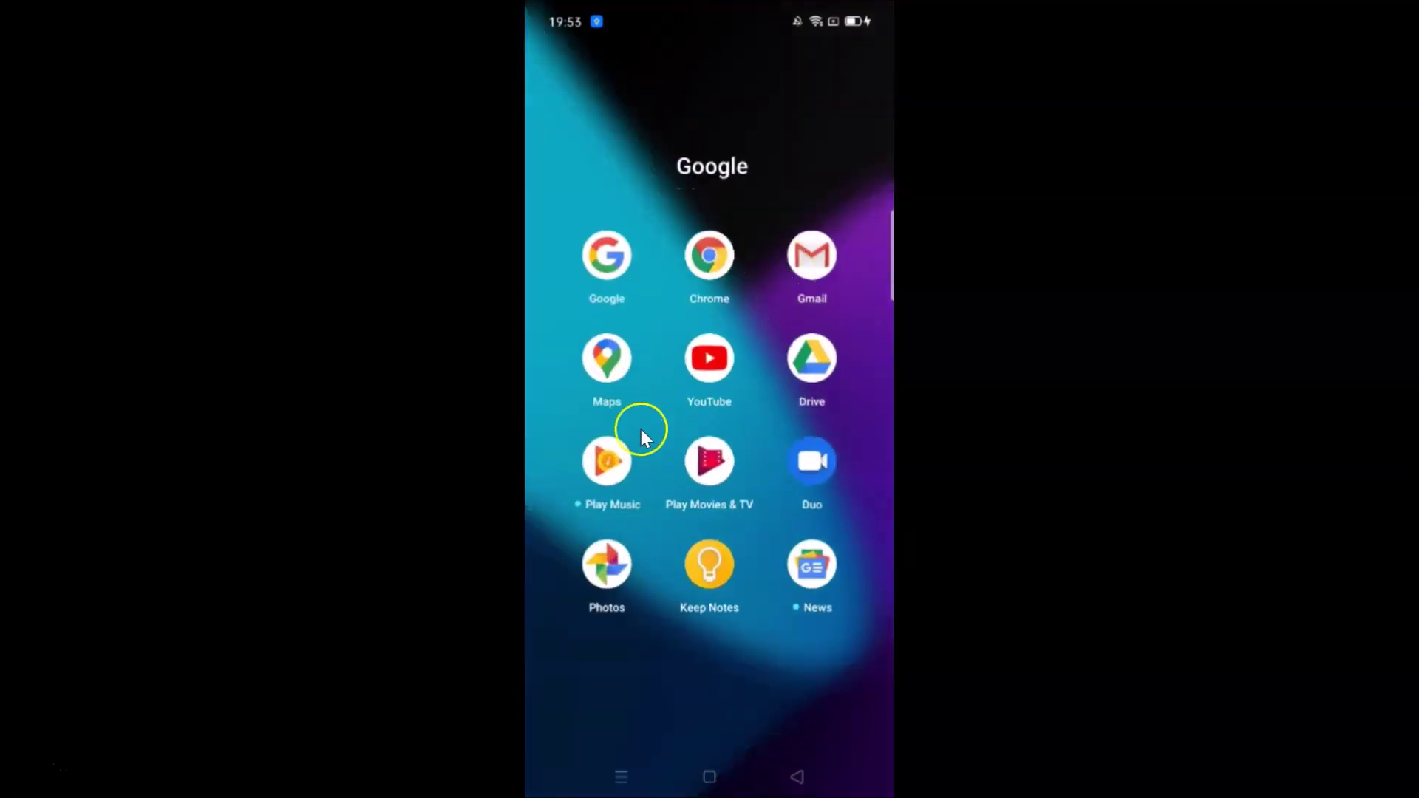
right_click(769, 649)
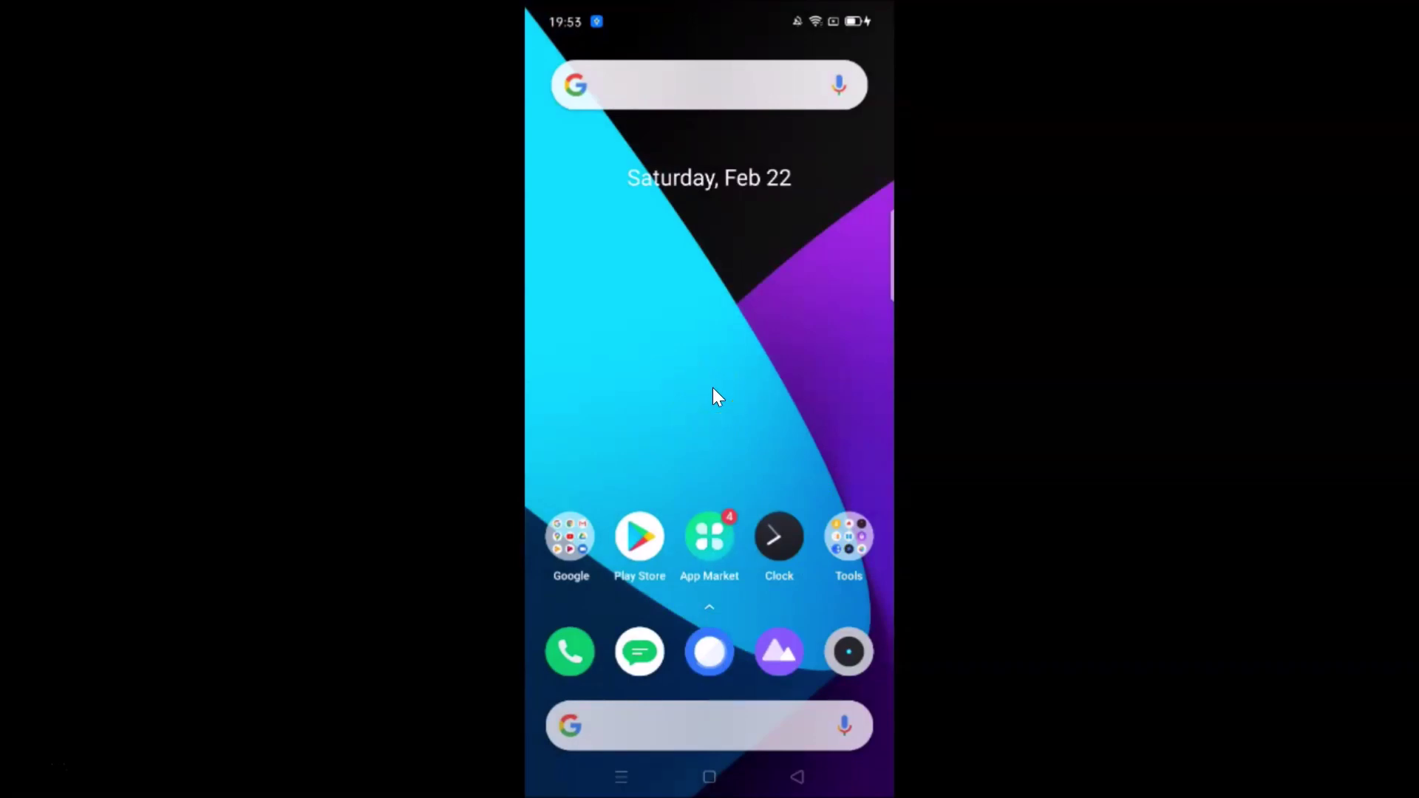
scroll(712, 396, "down", 2)
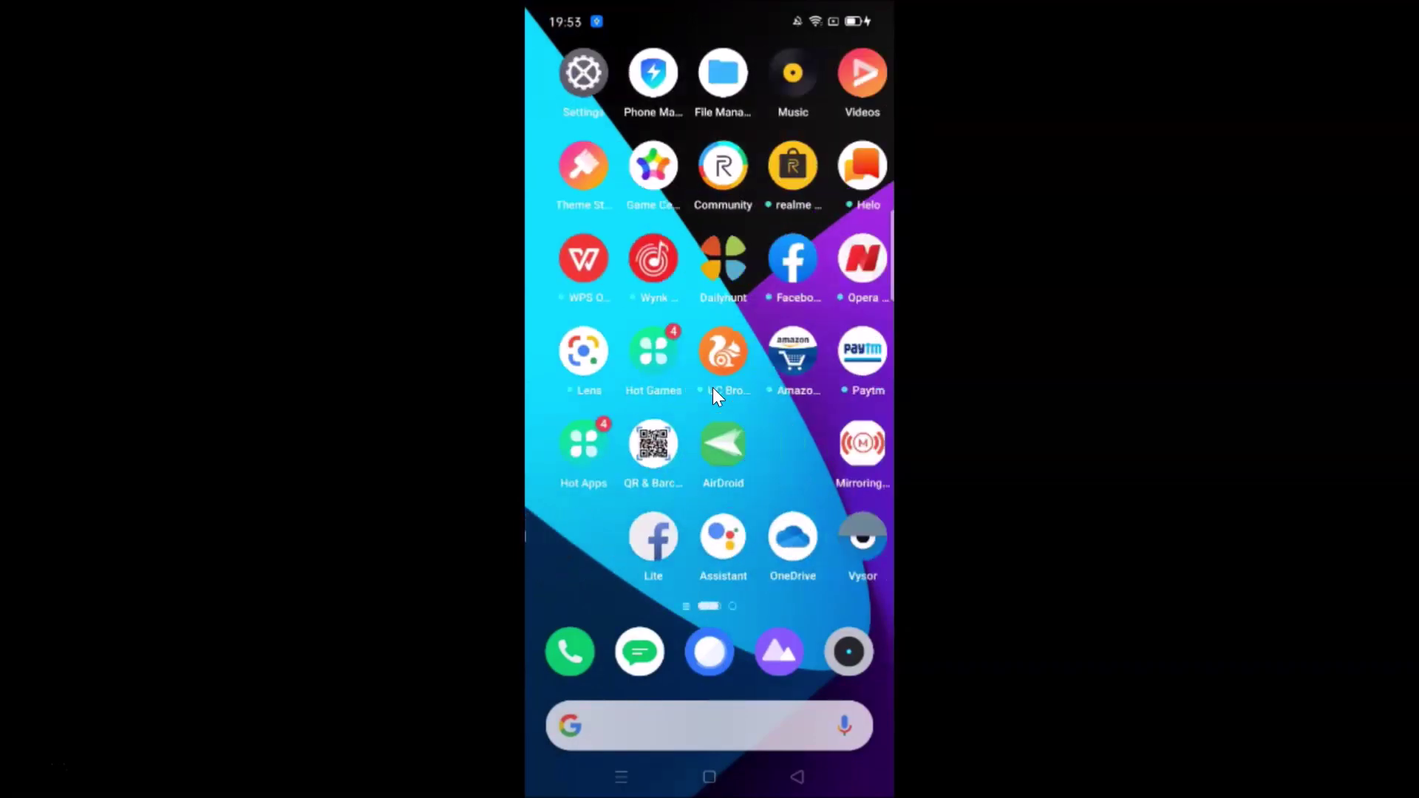
Go to Settings > Home Screen & Lock Screen Magazine and scroll down to Personalization
left_click(569, 72)
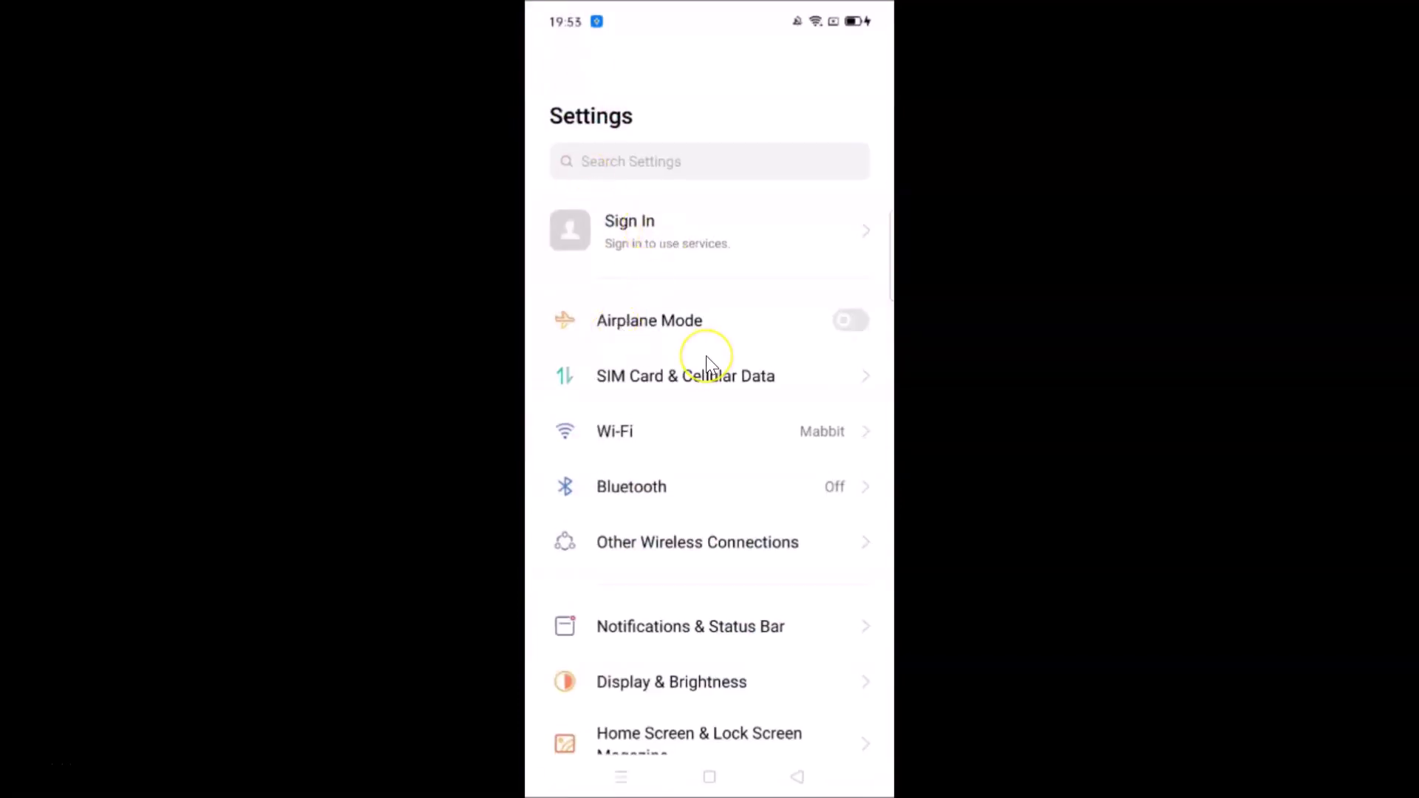
scroll(706, 357, "down", 3)
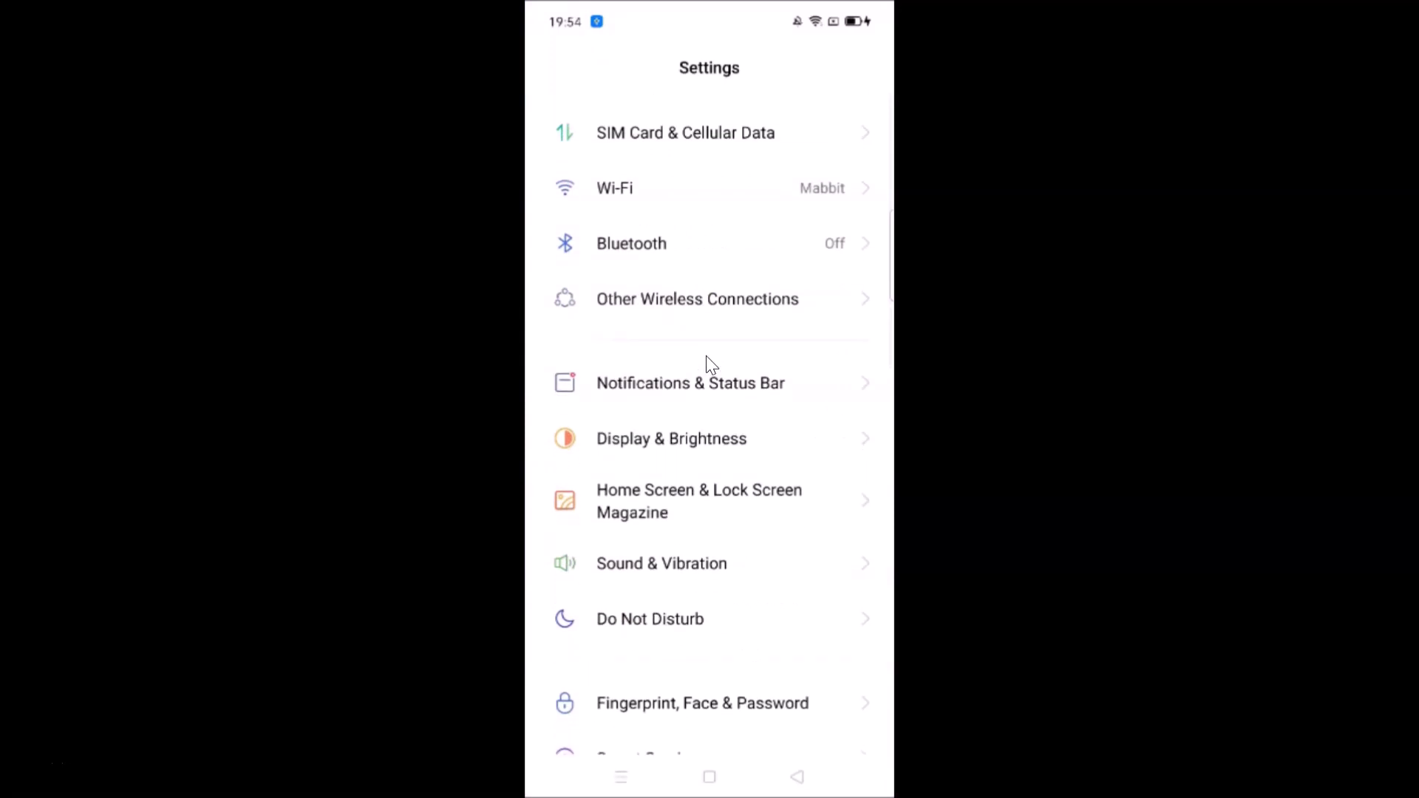
left_click(695, 508)
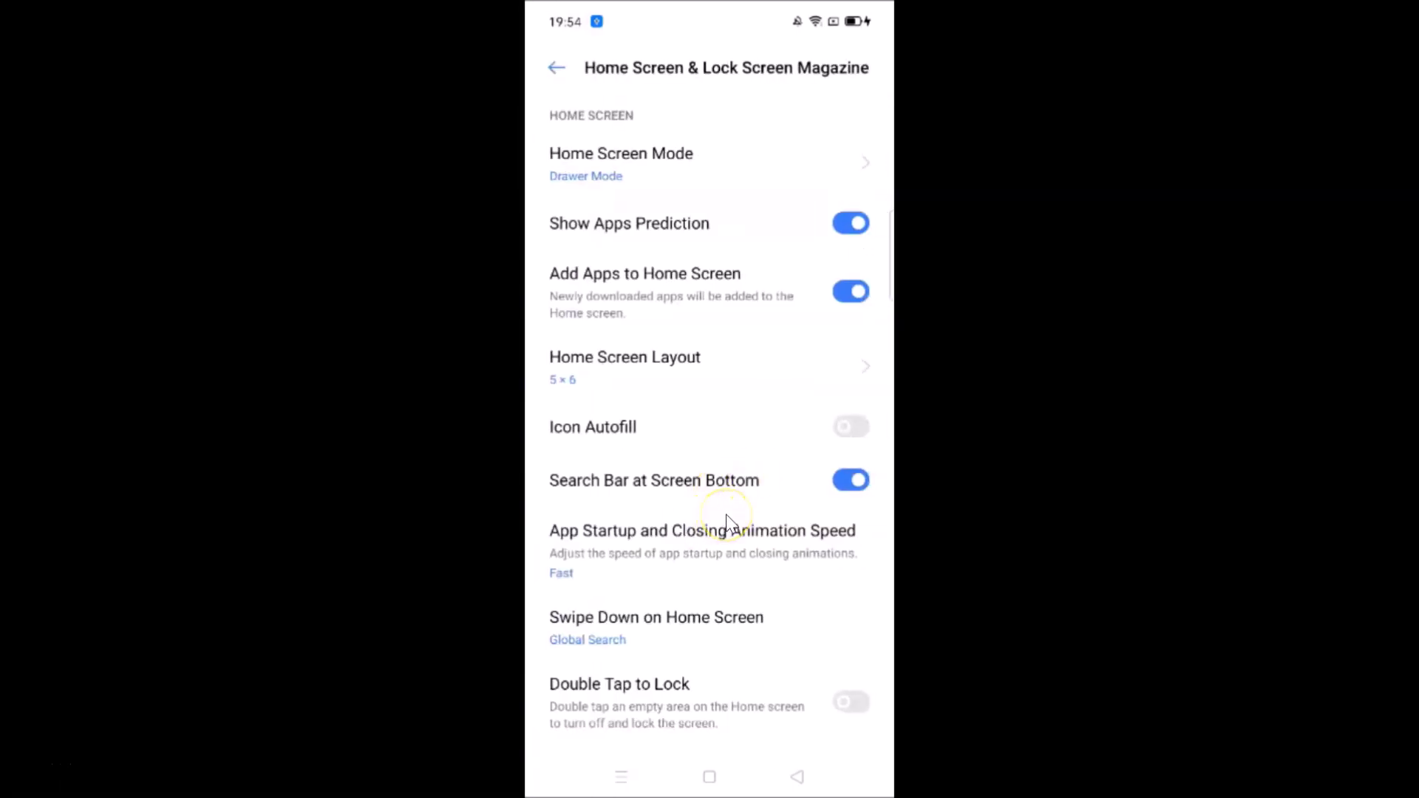
scroll(728, 523, "down", 5)
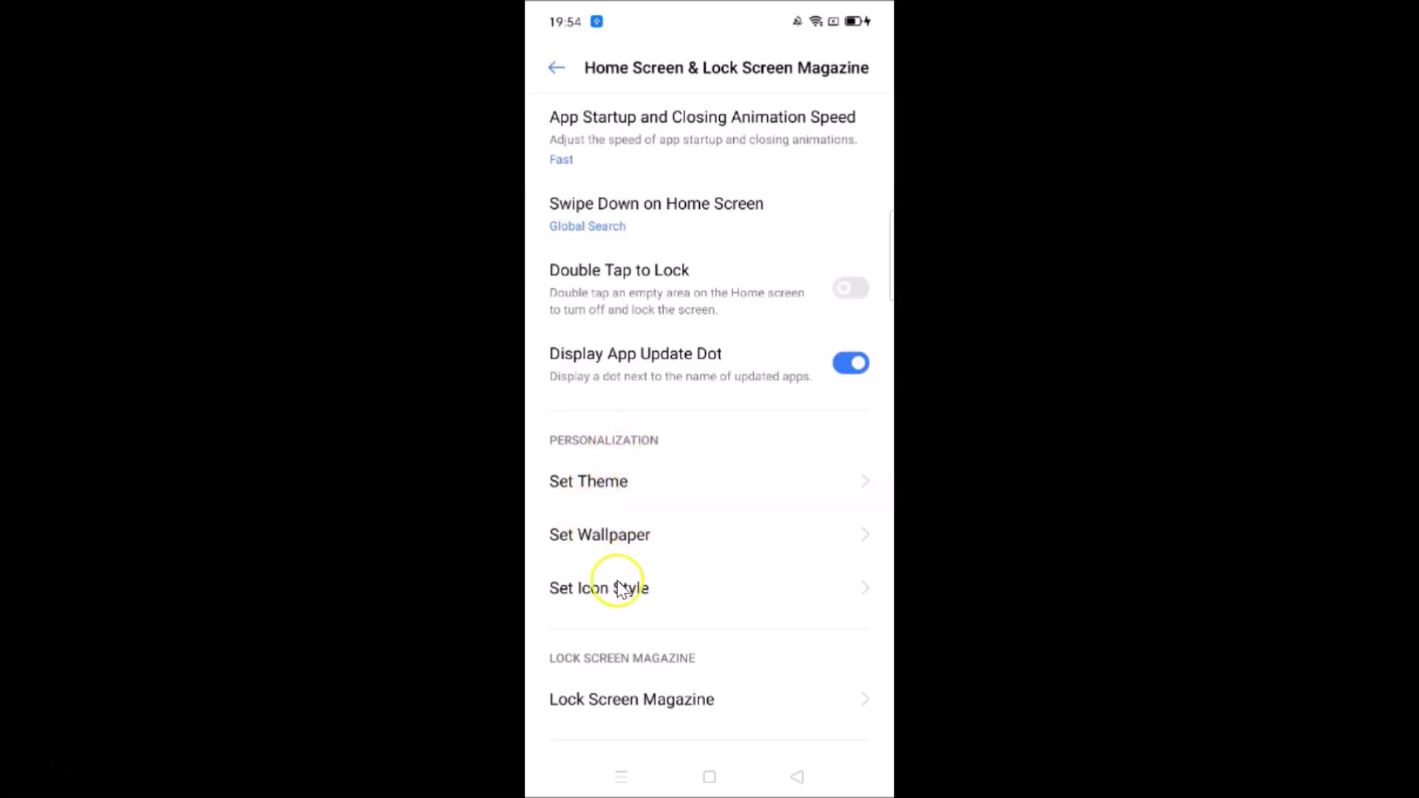
Under Set Icon Style, preview Material Style, then the Pebble icon style
left_click(772, 602)
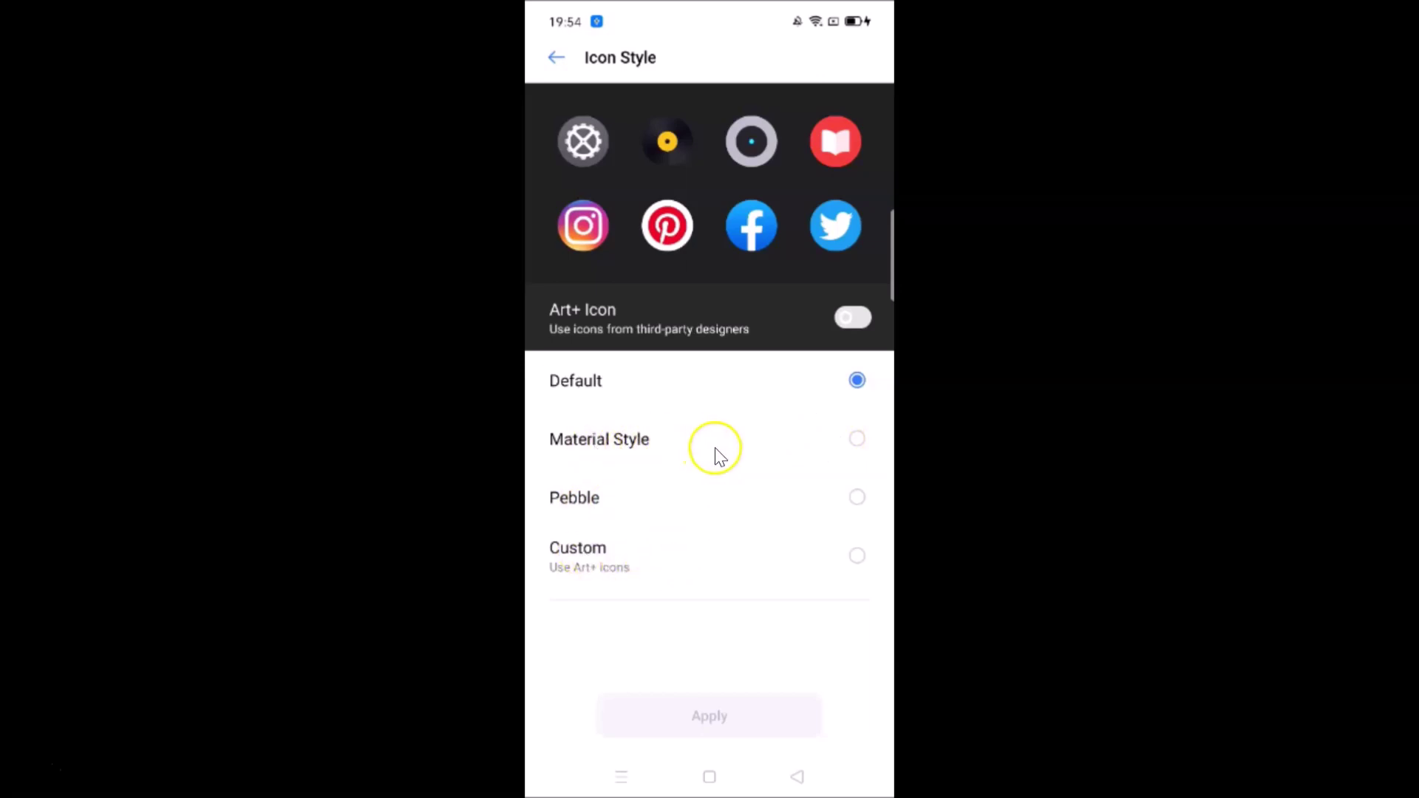
left_click(809, 449)
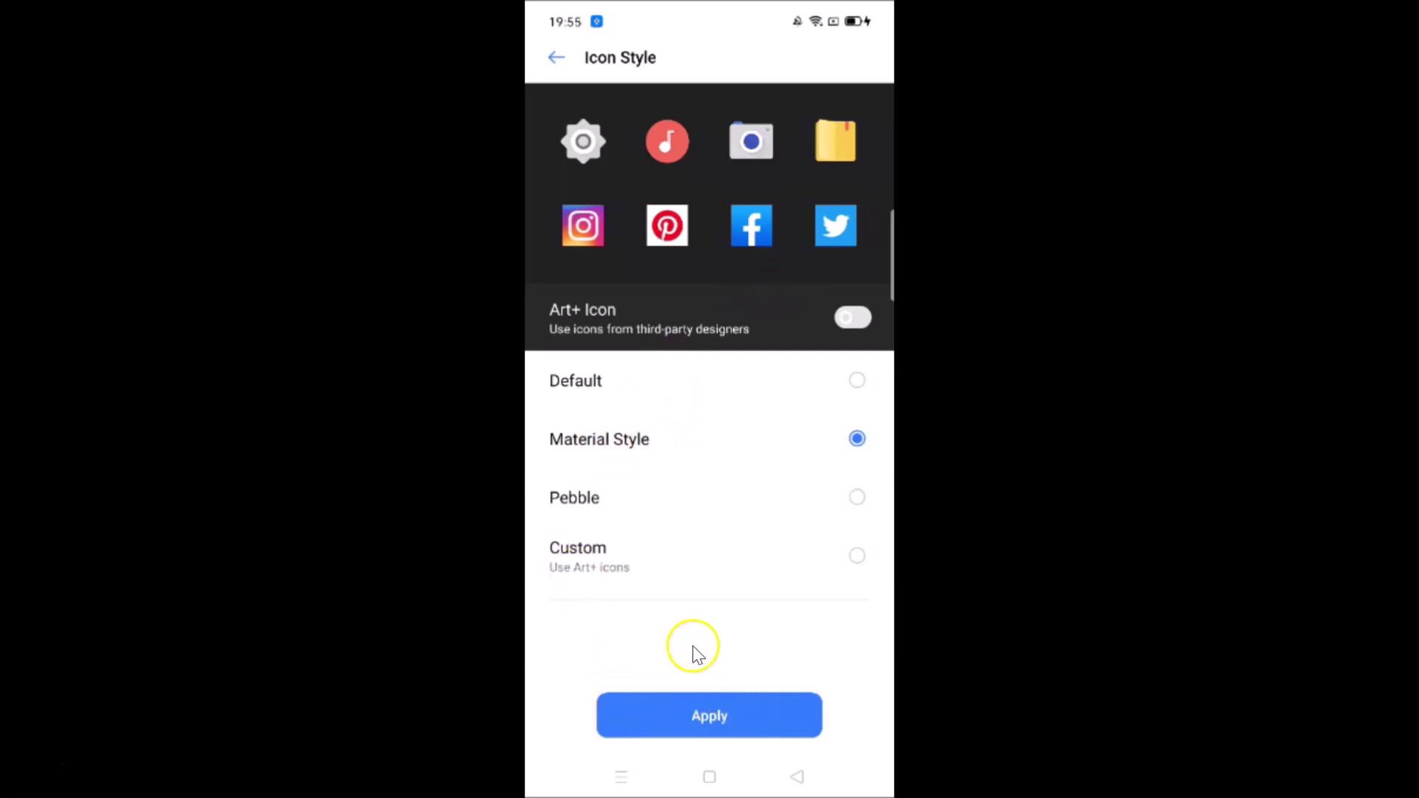
left_click(680, 505)
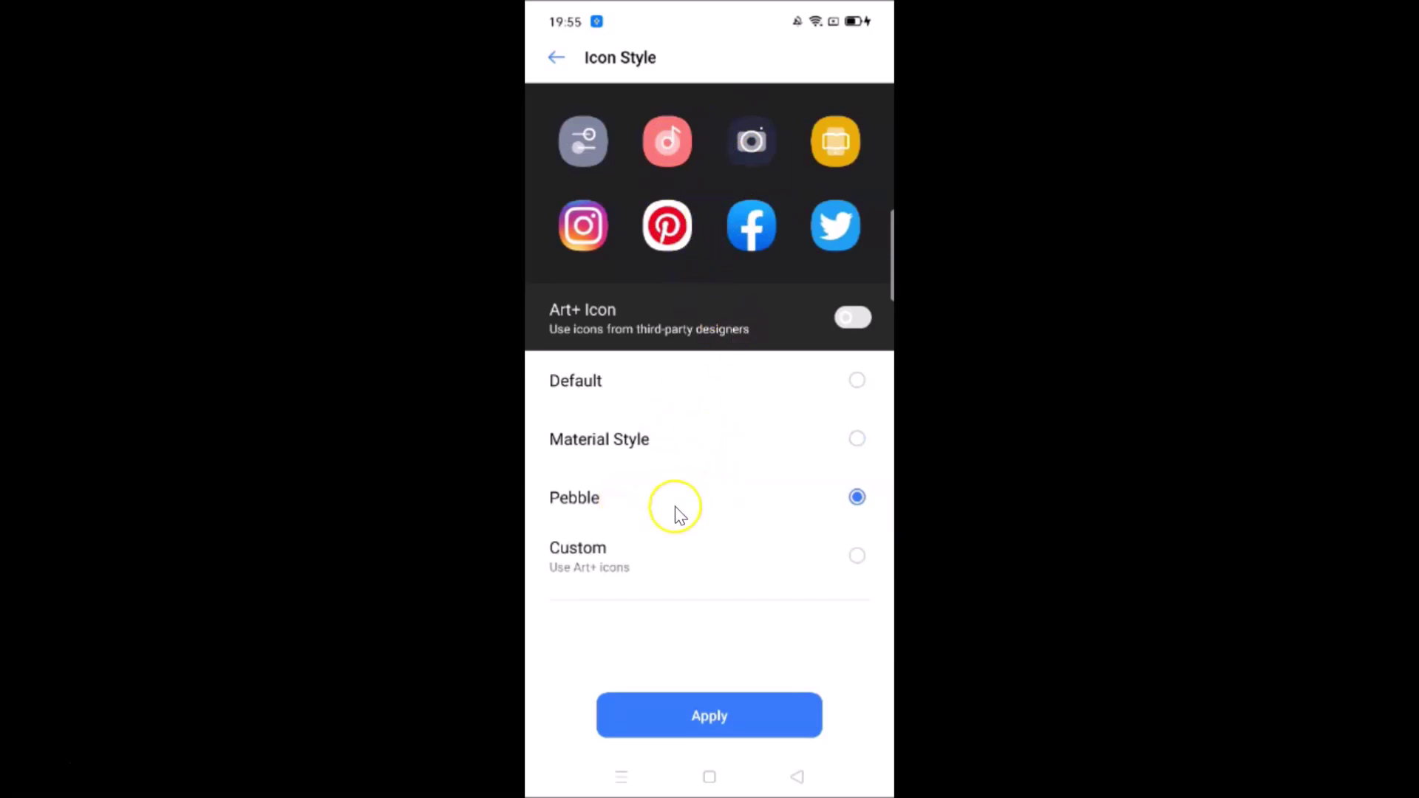
left_click(691, 716)
Select Custom (Use Art+ icons) and agree to its network and storage permission request
left_click(724, 556)
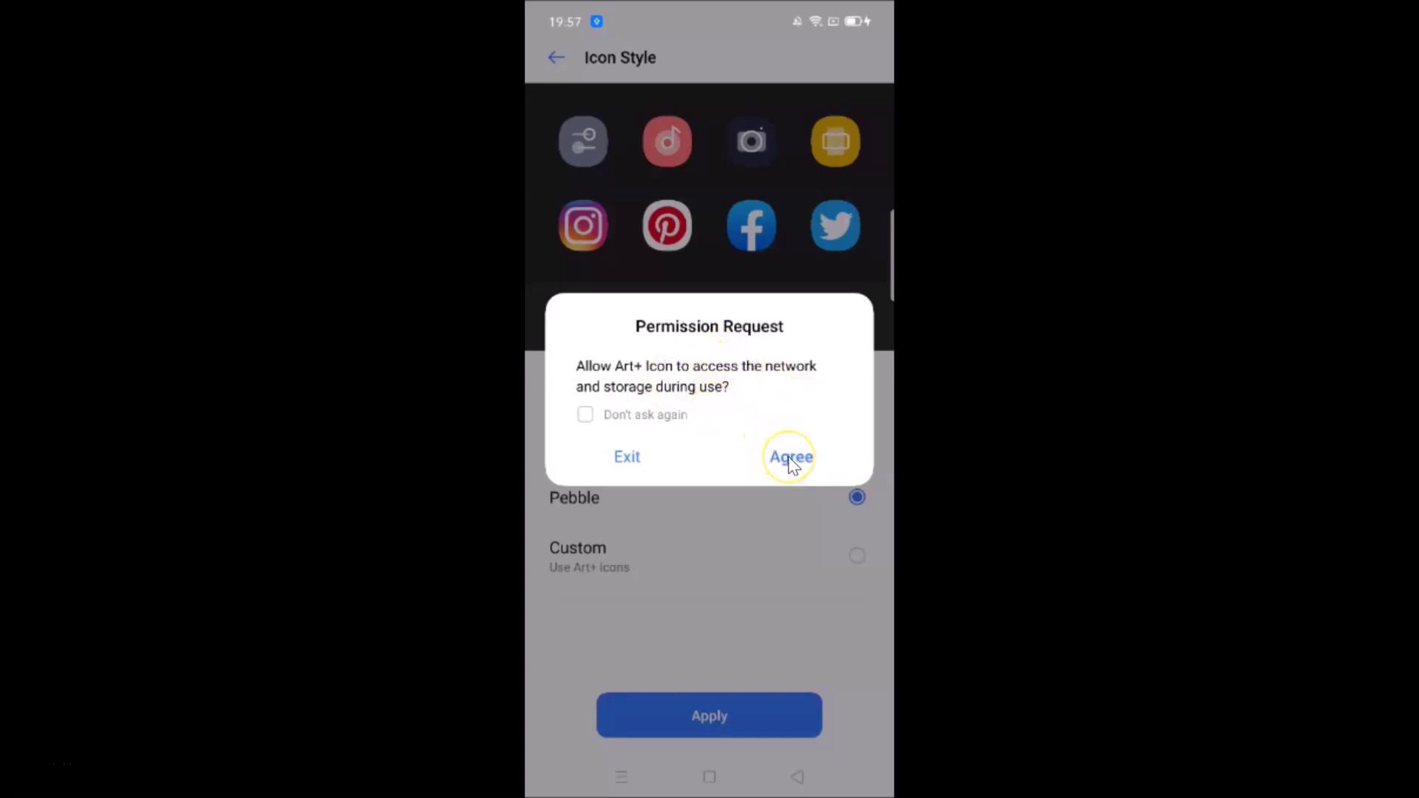
left_click(791, 460)
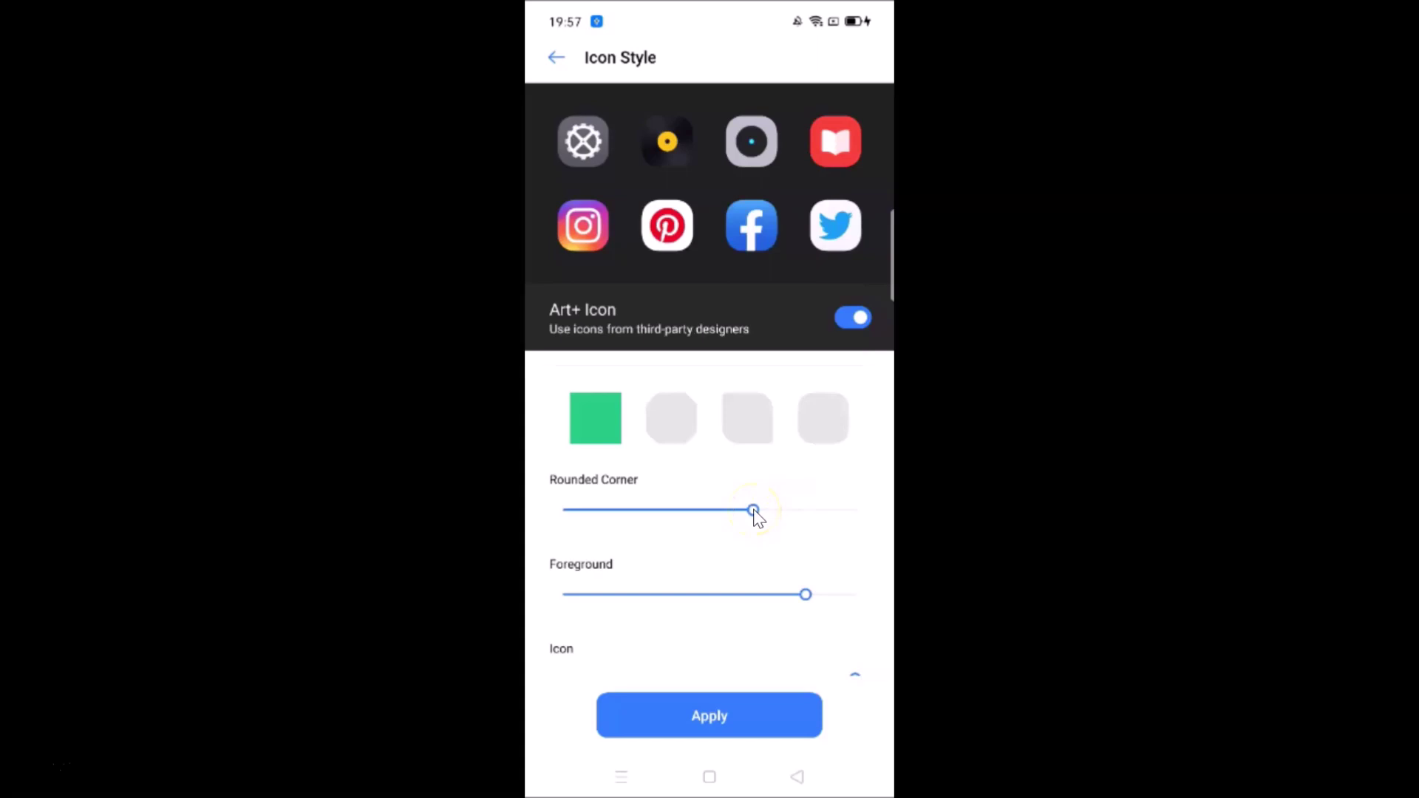
Nudge the Rounded Corner slider slightly higher and lower the Foreground slider
left_click_drag(753, 510, 706, 510)
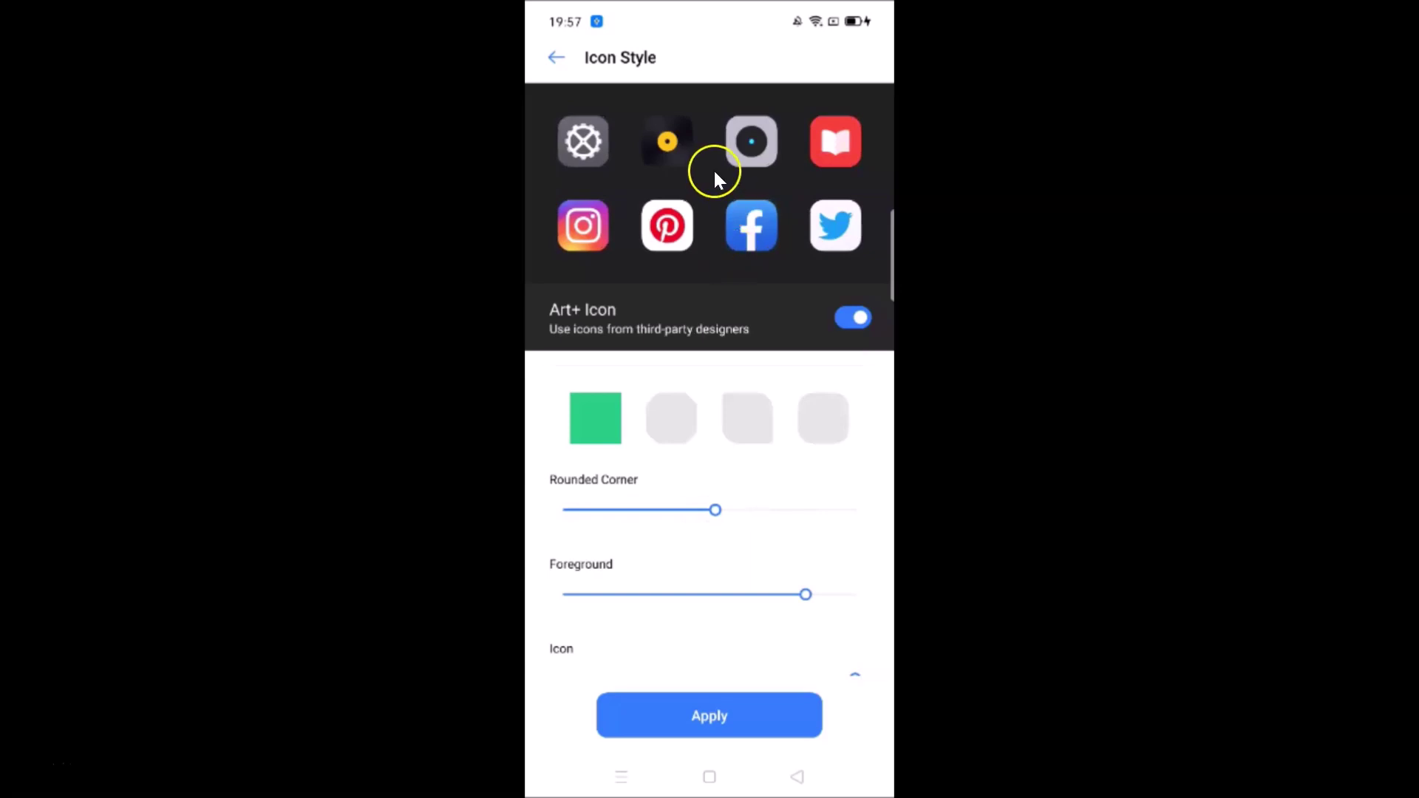
left_click_drag(714, 510, 768, 510)
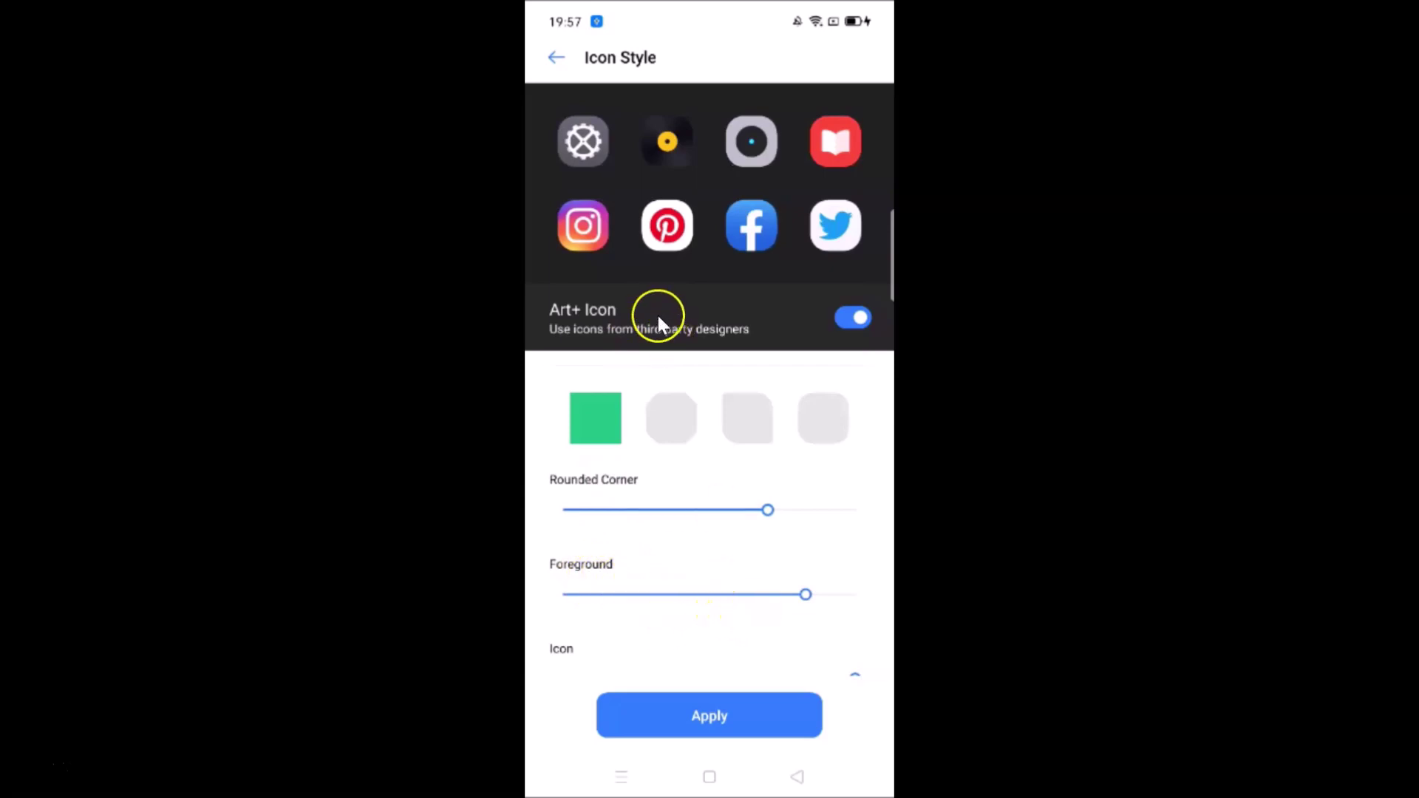
left_click_drag(805, 595, 744, 594)
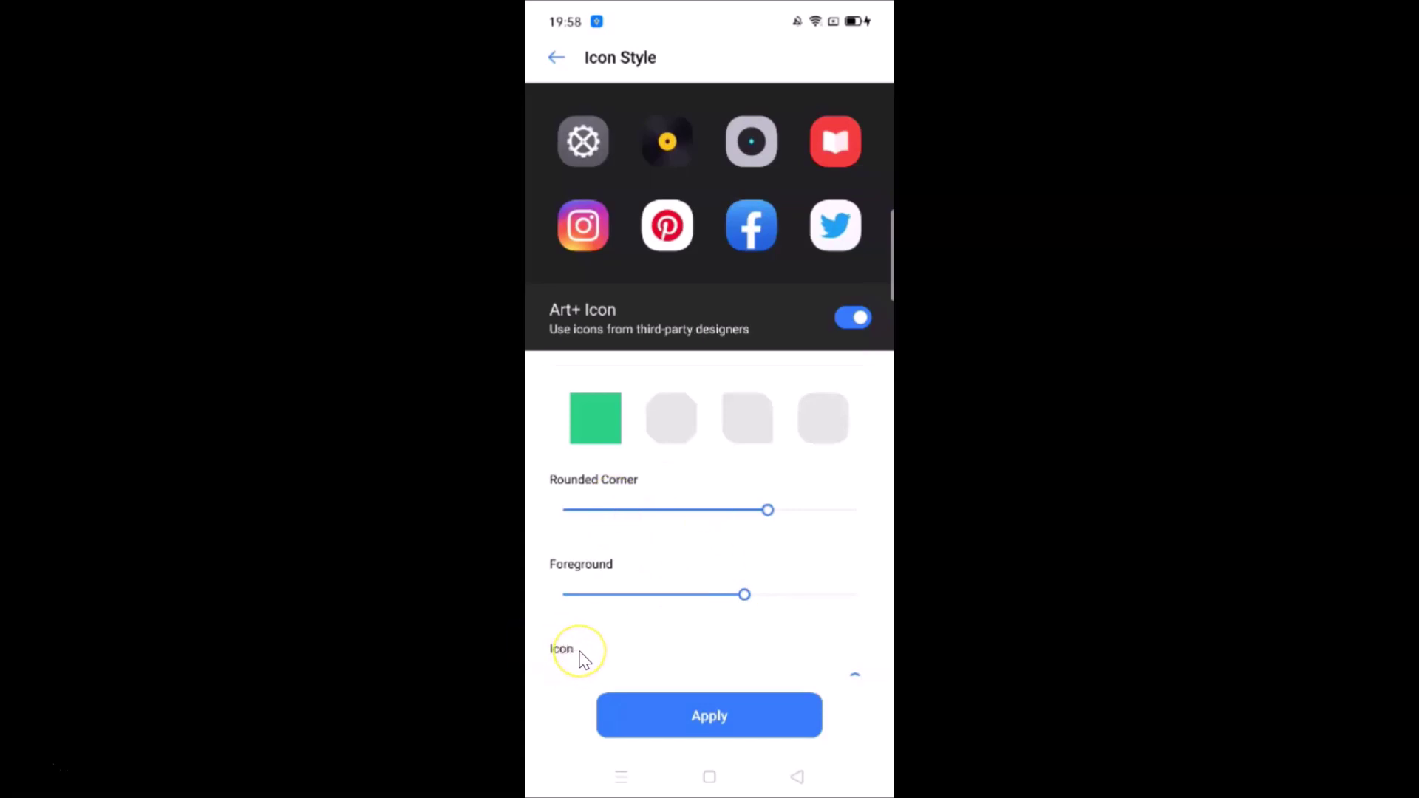
scroll(580, 660, "down", 2)
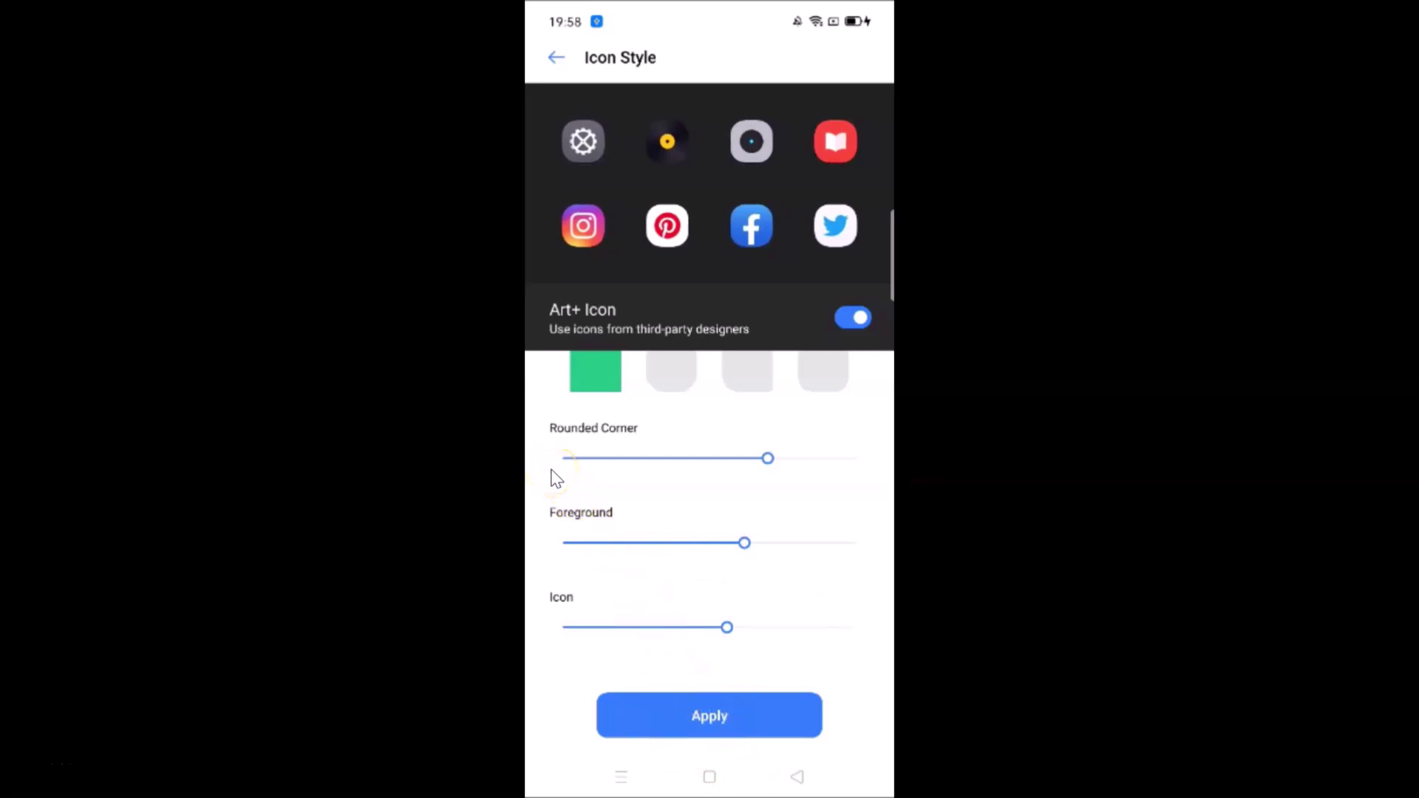
scroll(556, 478, "up", 2)
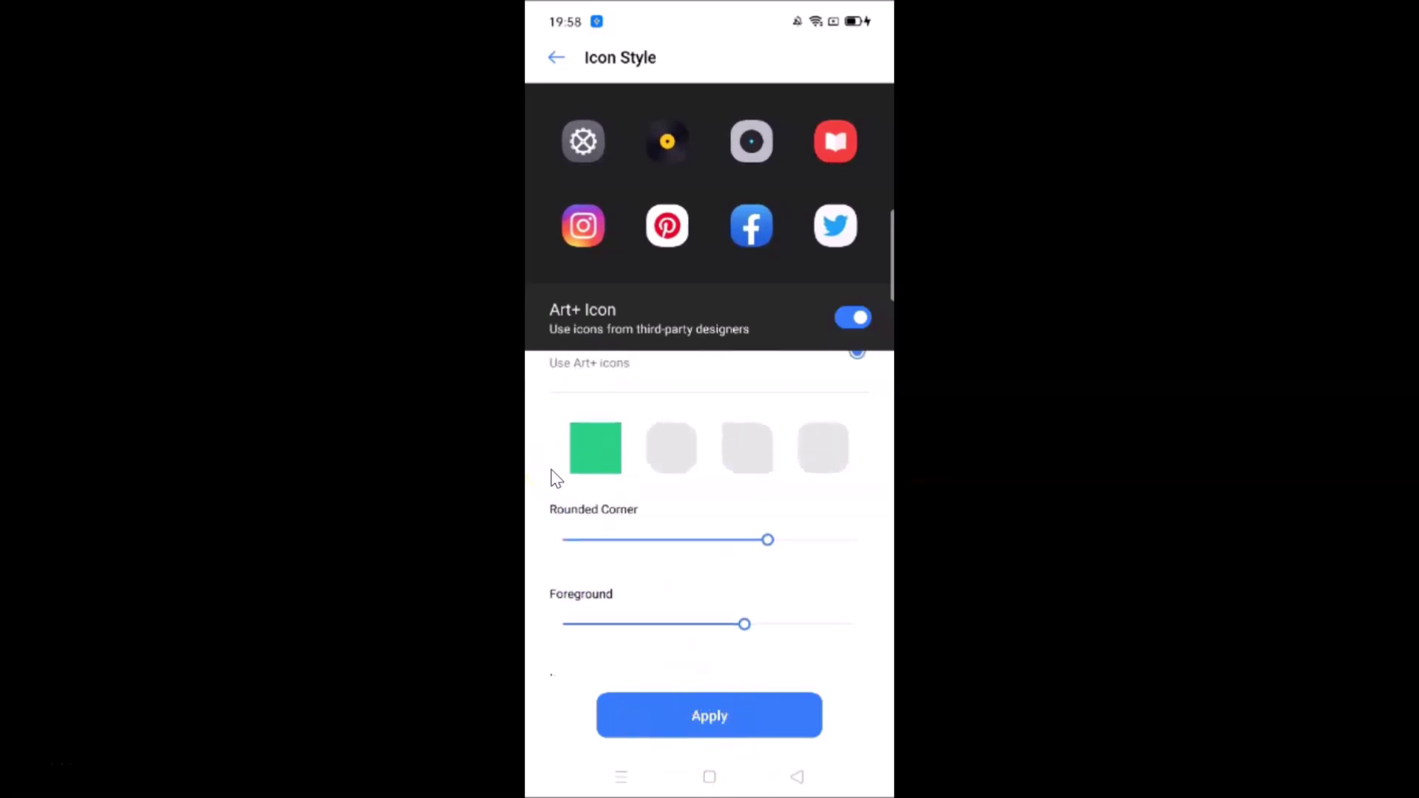
Try the second and third icon shapes, slightly enlarging icon and foreground sizes
left_click(678, 461)
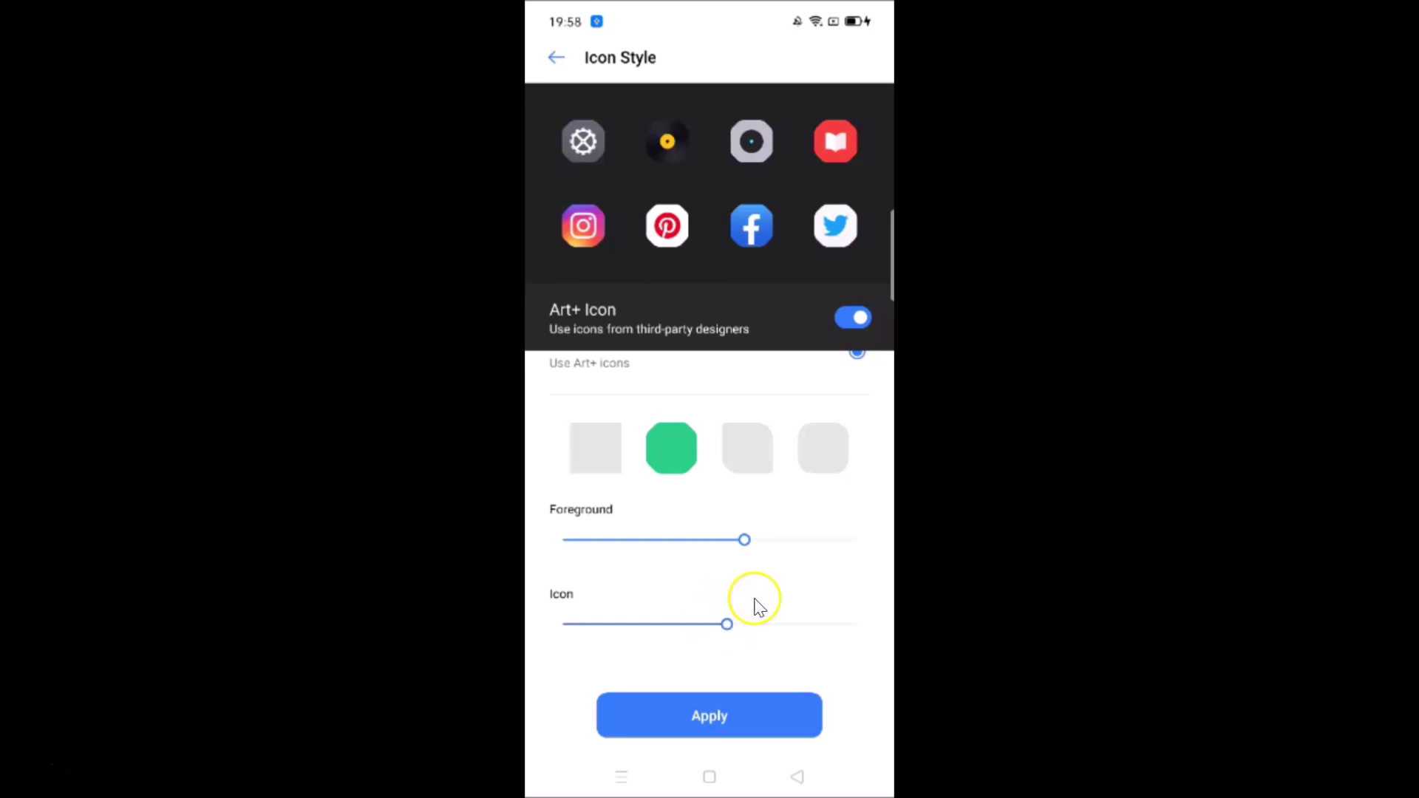
mouse_move(727, 624)
left_mouse_down()
mouse_move(656, 624)
mouse_move(786, 624)
mouse_move(720, 624)
mouse_move(733, 628)
left_mouse_up()
mouse_move(742, 539)
left_mouse_down()
mouse_move(655, 539)
mouse_move(741, 545)
left_mouse_up()
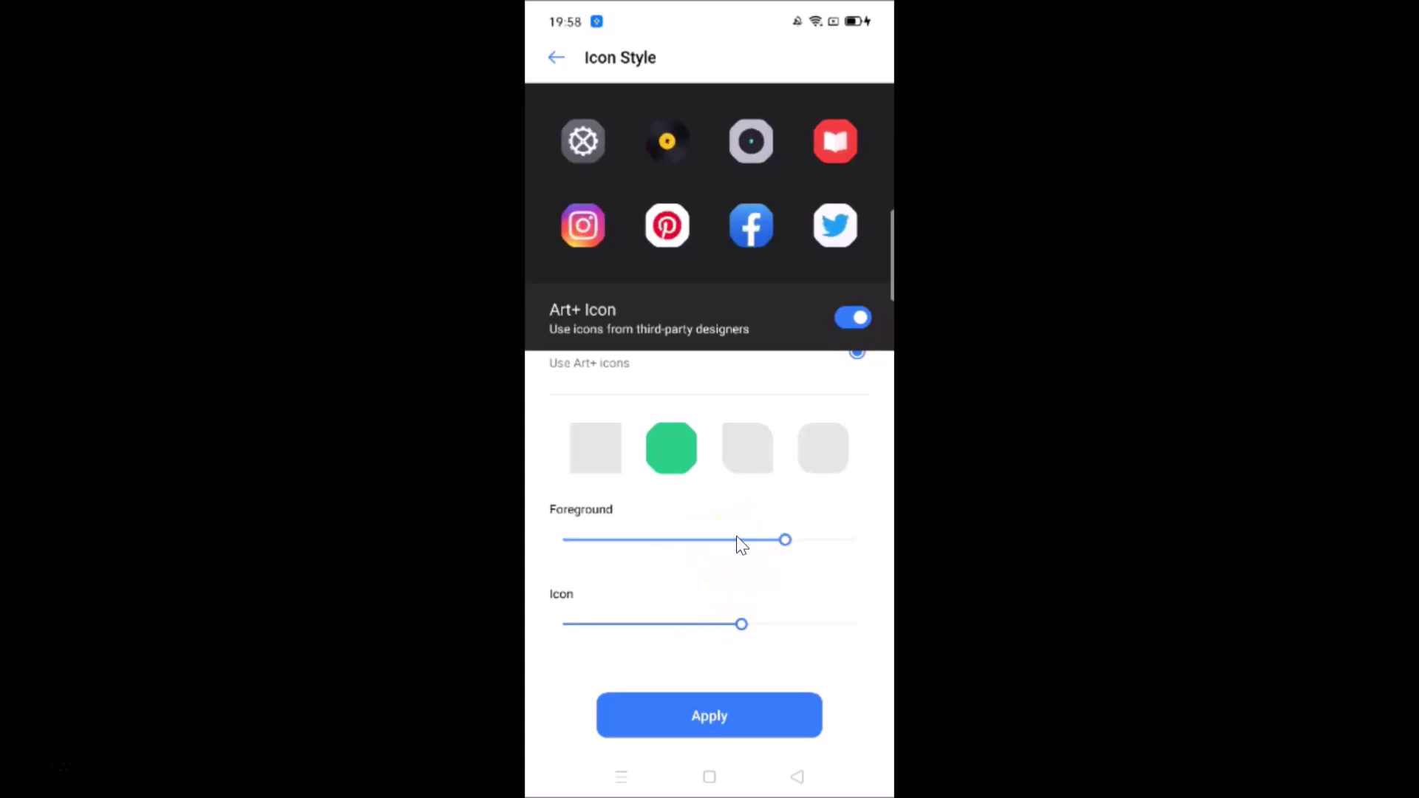
left_click(751, 454)
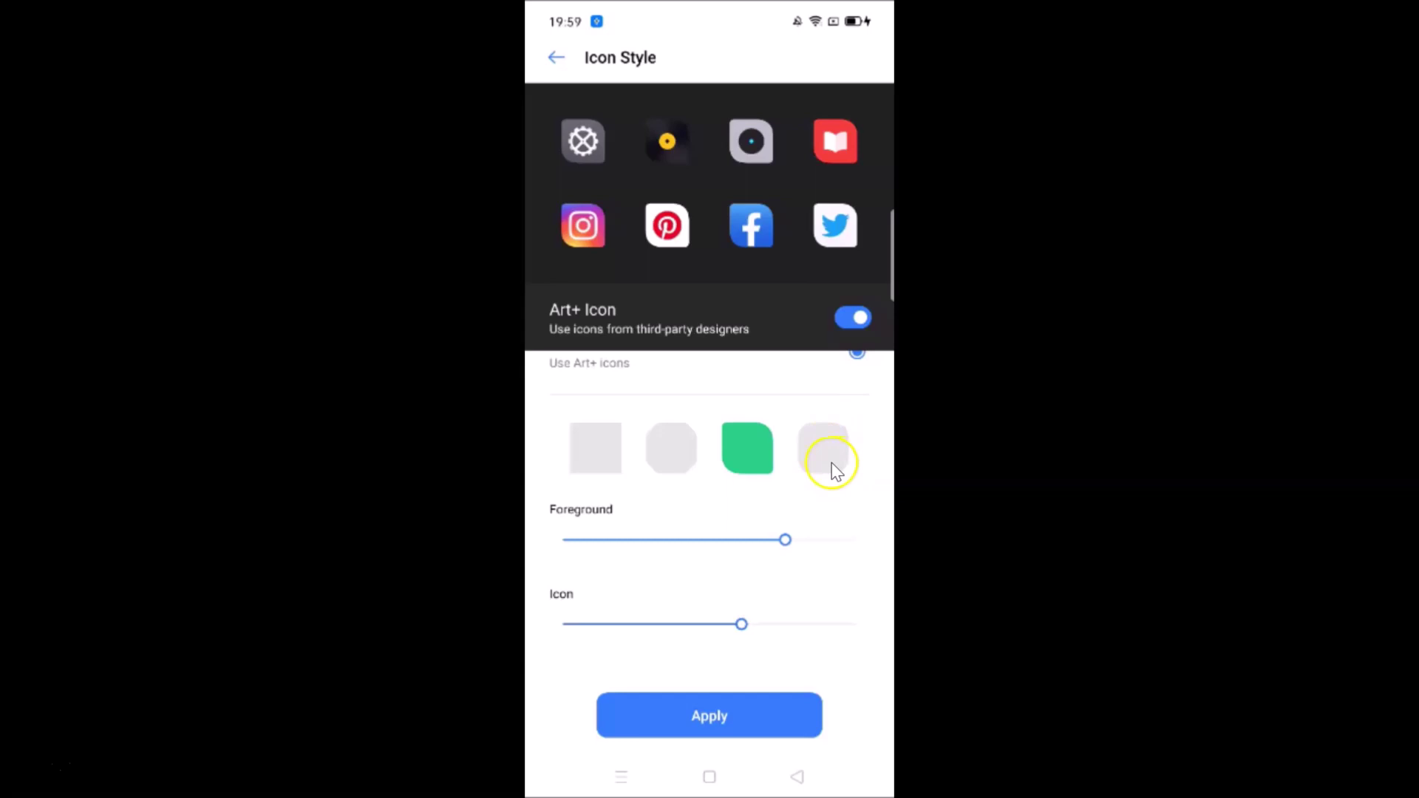
Pick the fourth, rounded-square shape and raise the icon and foreground sizes
left_click(841, 464)
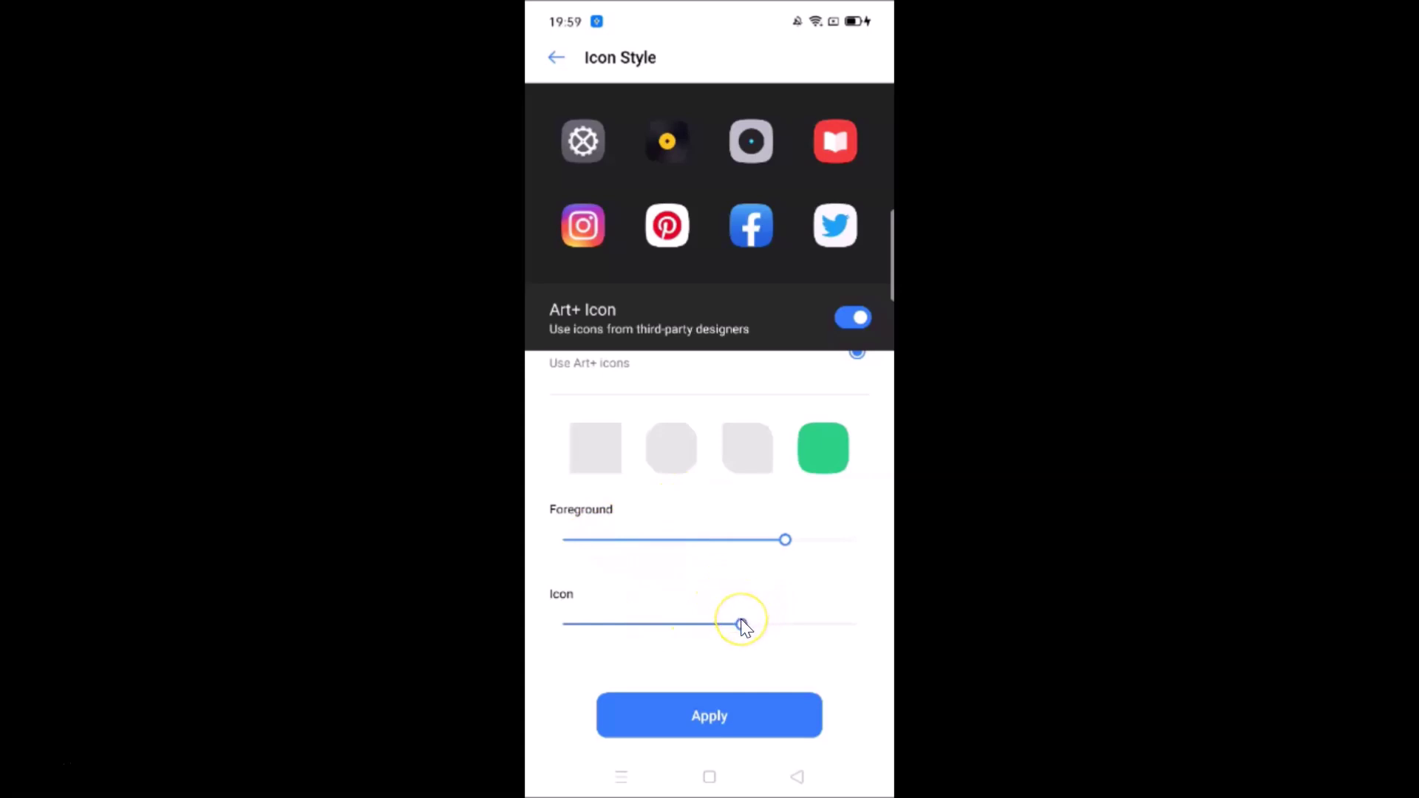
left_click_drag(741, 625, 803, 624)
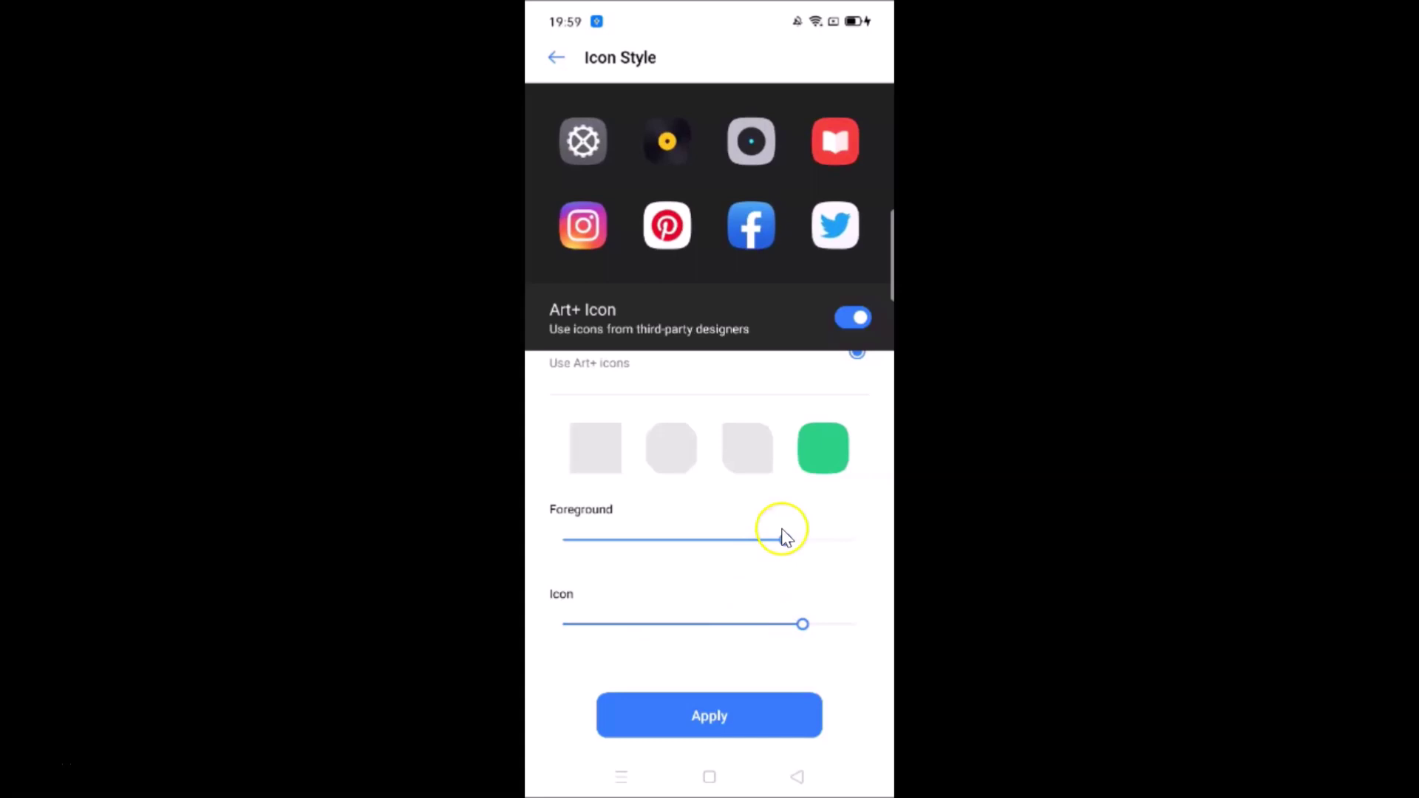
mouse_move(782, 539)
left_mouse_down()
mouse_move(700, 538)
mouse_move(789, 539)
left_mouse_up()
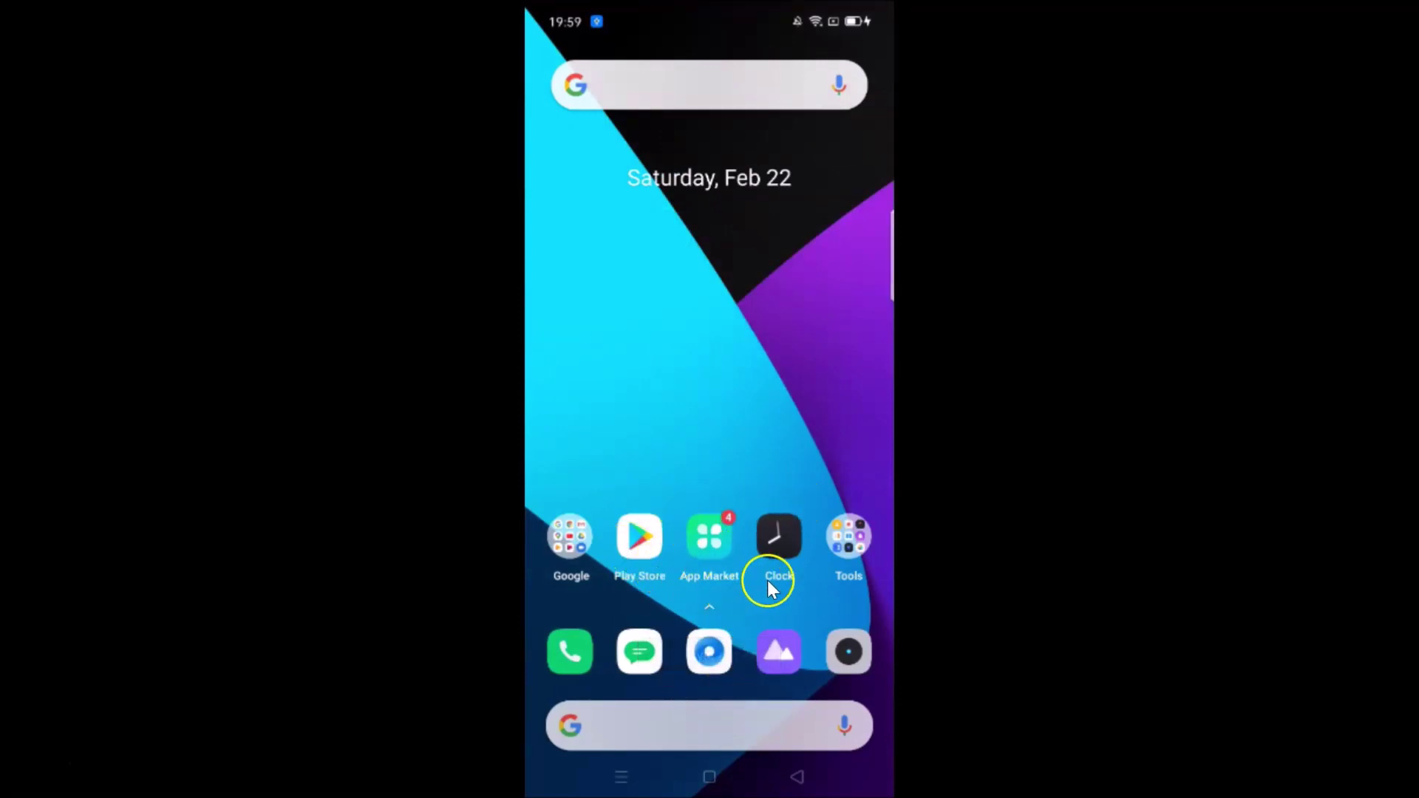
Open the Google folder to check its rounded-square icons, then close it
scroll(831, 255, "down", 1)
scroll(830, 255, "up", 1)
left_click(564, 534)
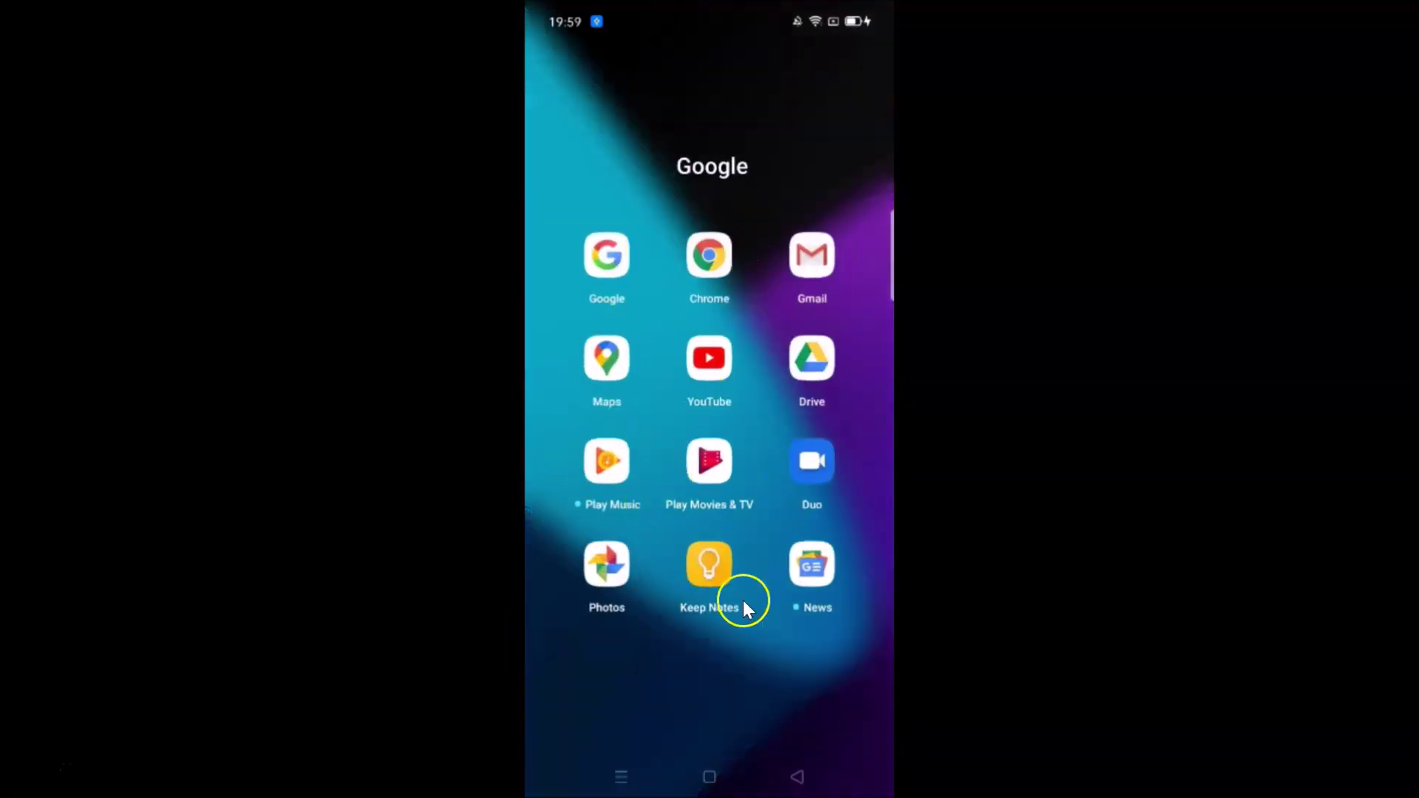
left_click(800, 774)
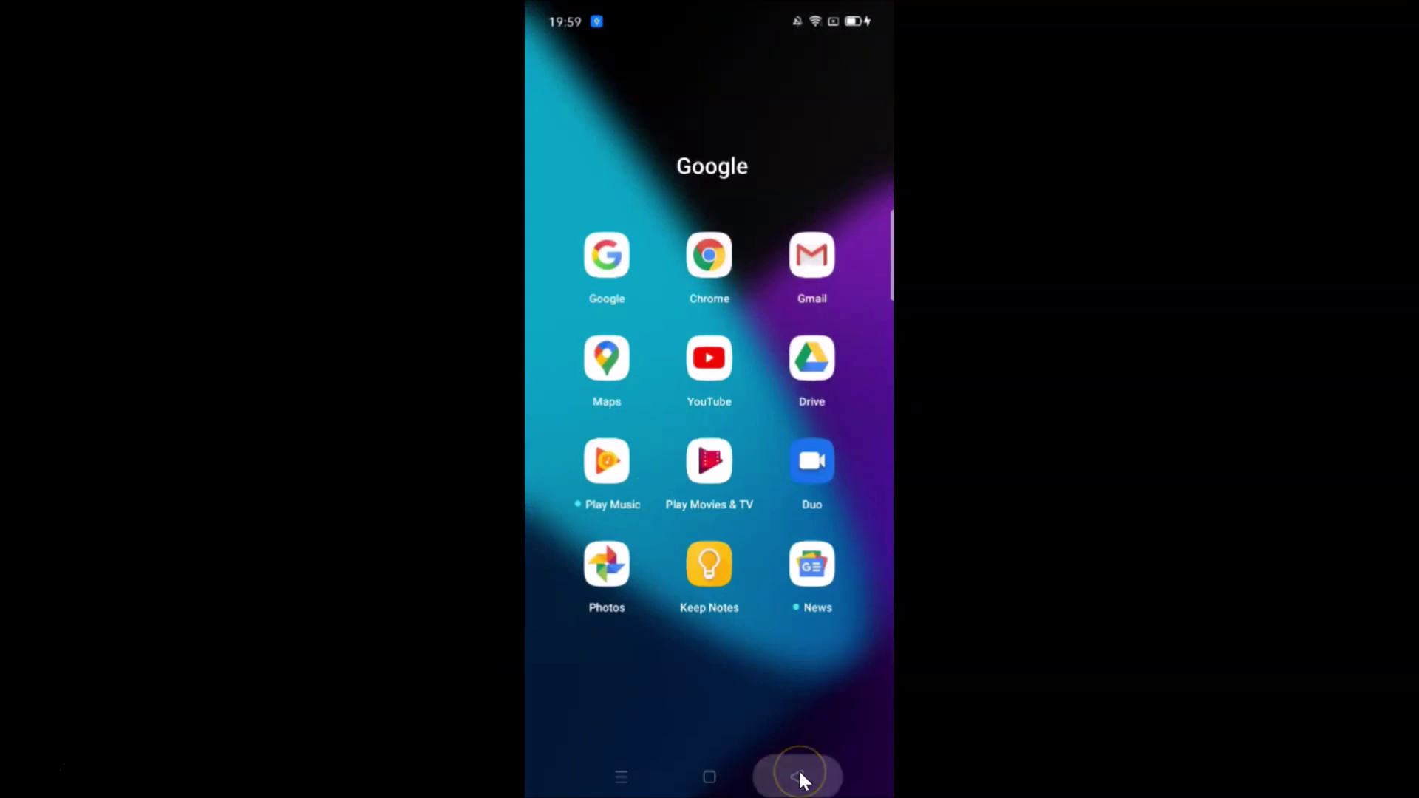